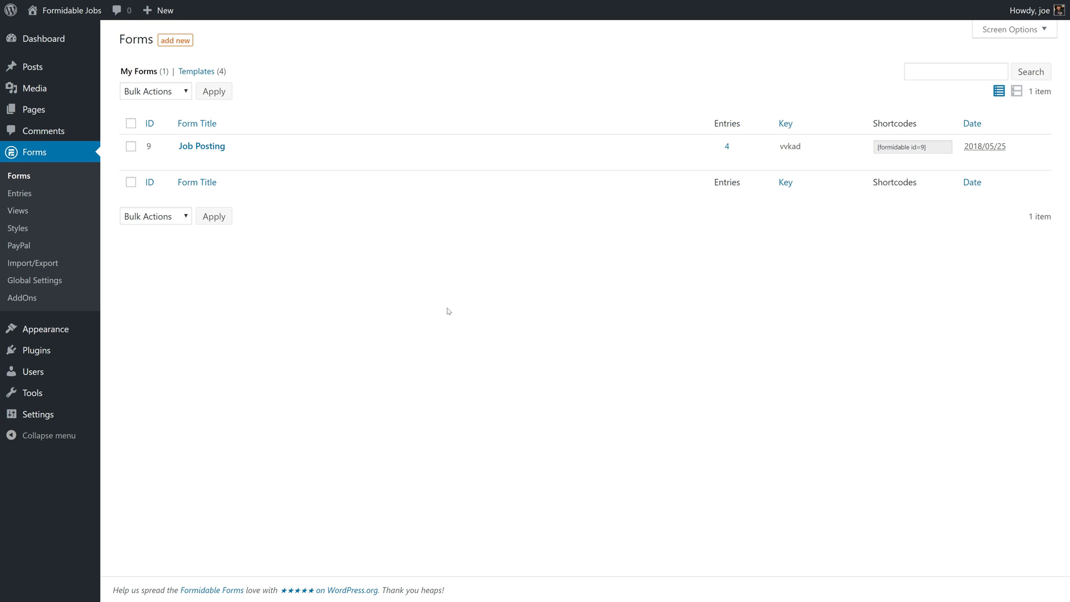
- Enable 'Allow front-end editing of entries' in the Job Posting form's settings
mouse_move(200, 146)
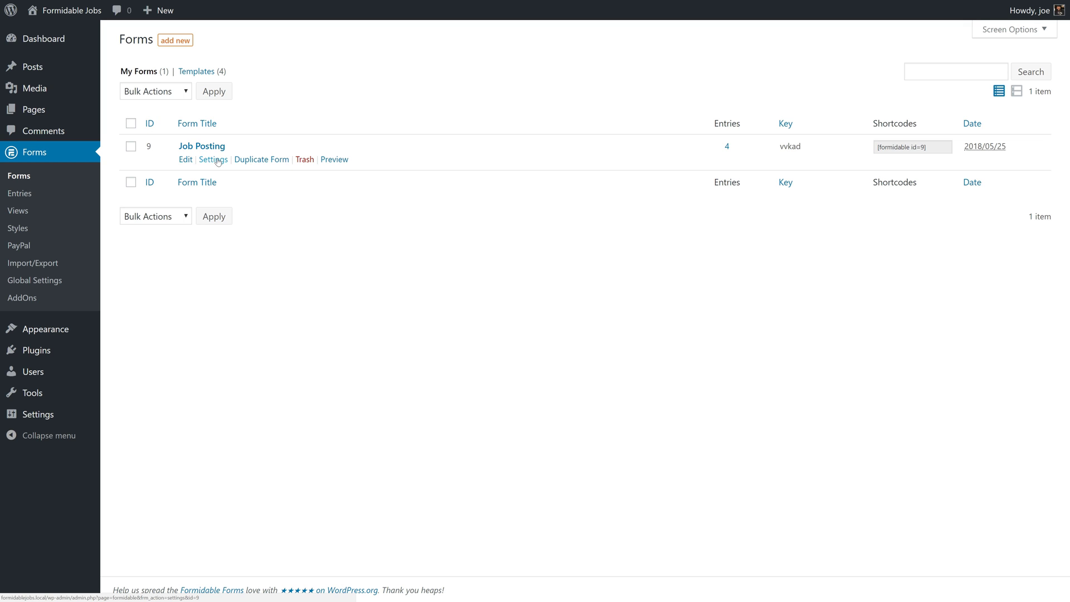
left_click(217, 161)
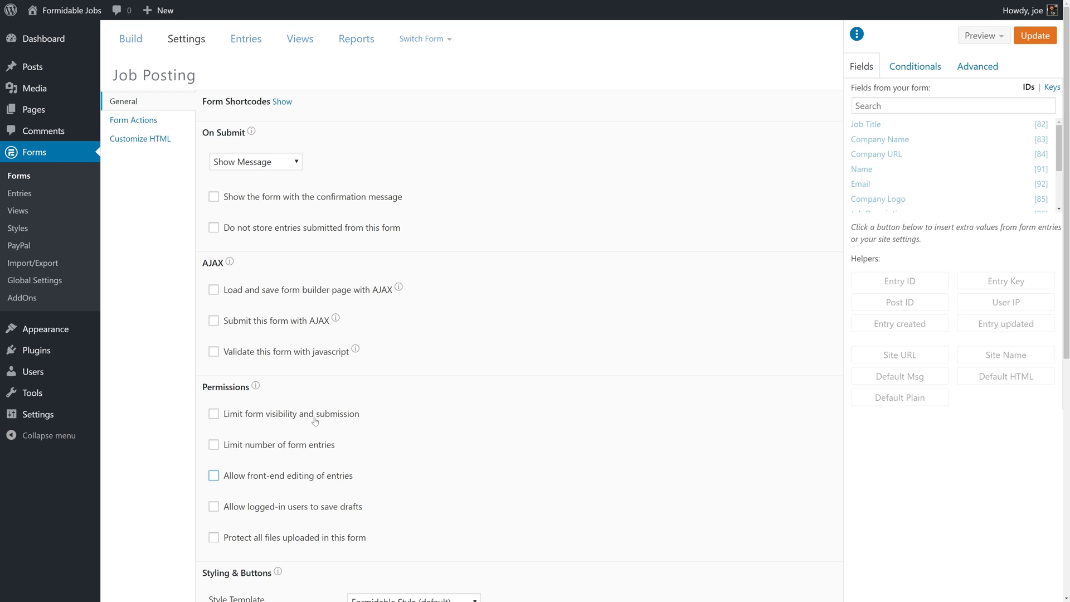
scroll(309, 420, "down", 1)
scroll(309, 420, "down", 2)
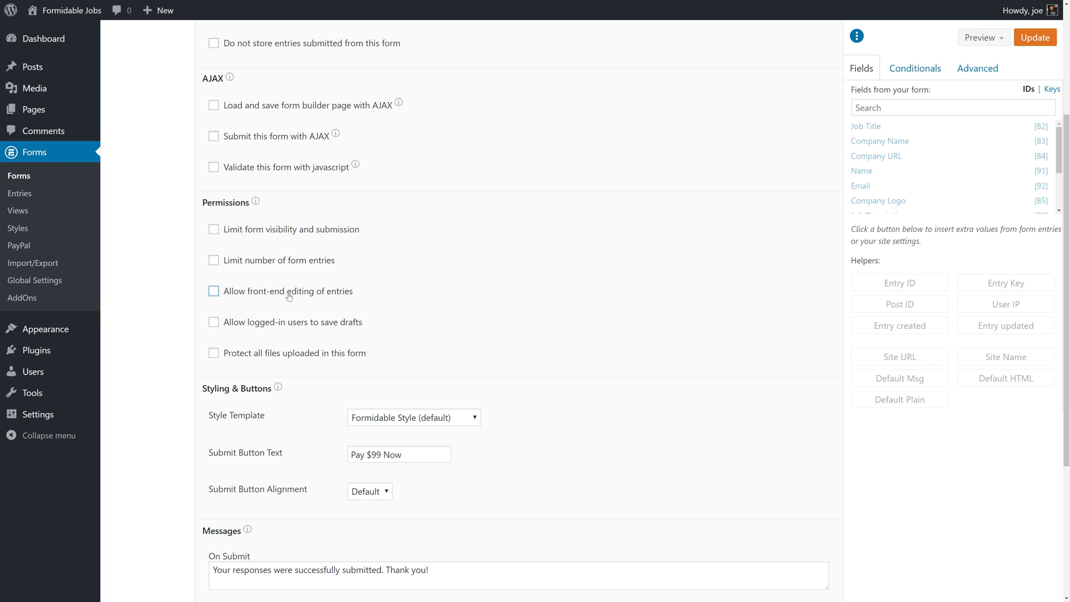
left_click(213, 291)
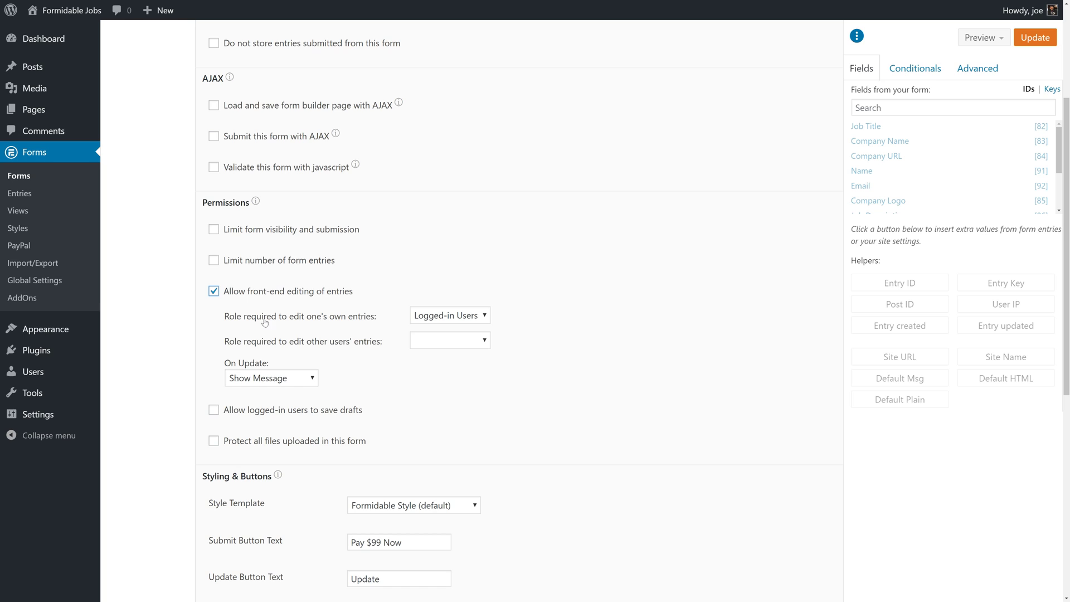
- Keep Logged-in Users for editing own entries and leave the other-users role blank
left_click(436, 318)
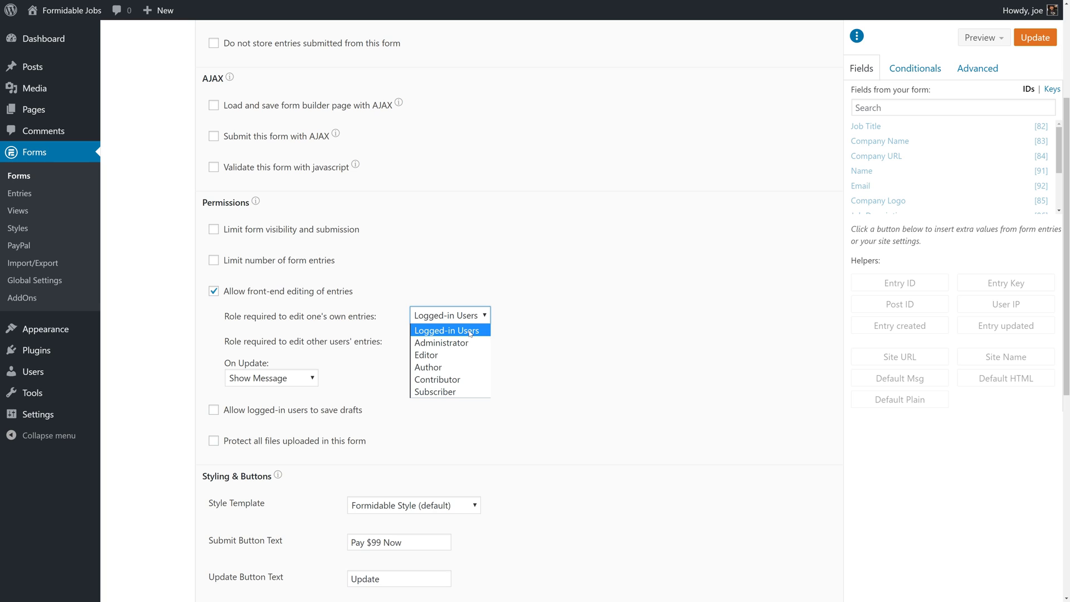
left_click(470, 332)
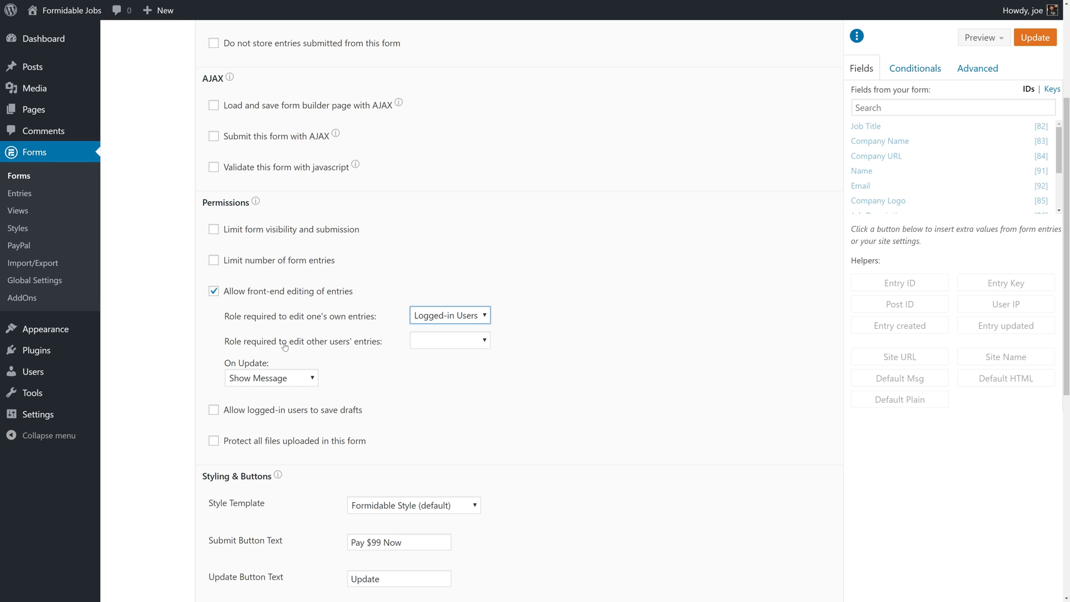
left_click(414, 348)
key("Down")
key("Down")
key("Down")
key("Down")
key("Down")
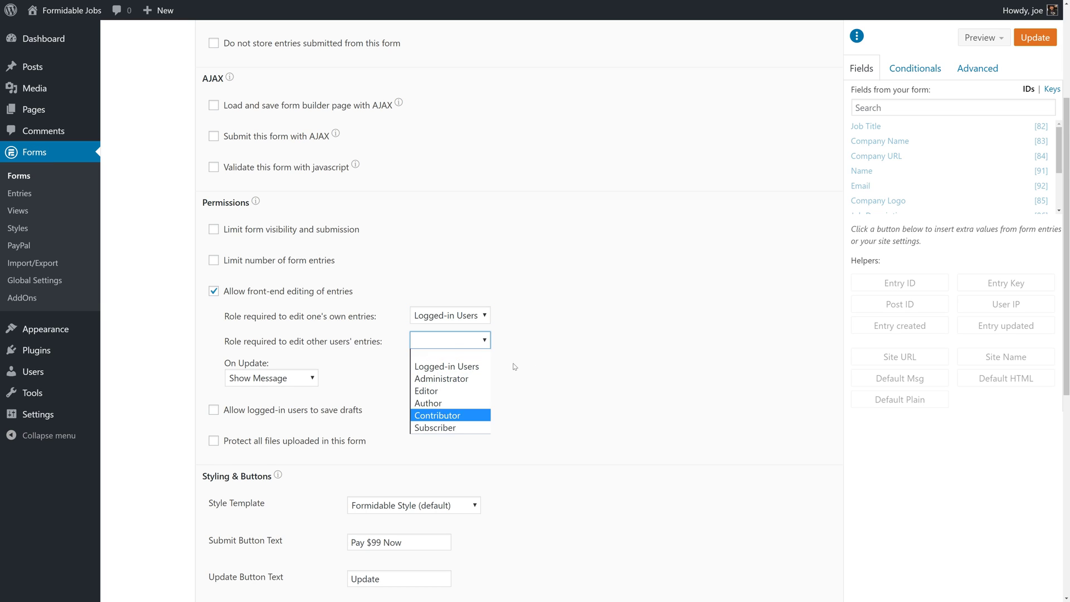
left_click(470, 378)
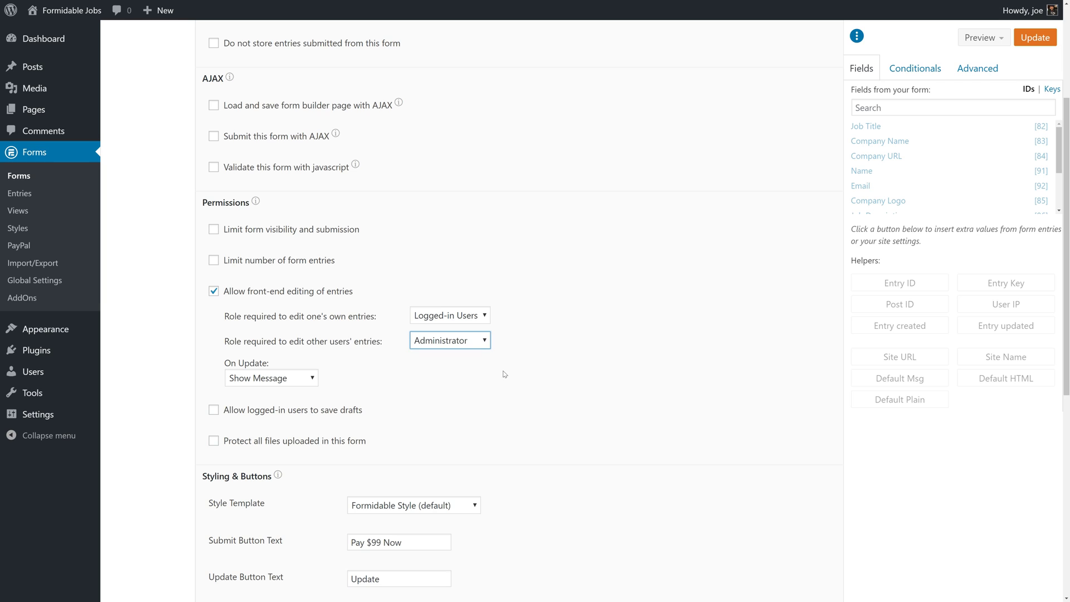
left_click(458, 346)
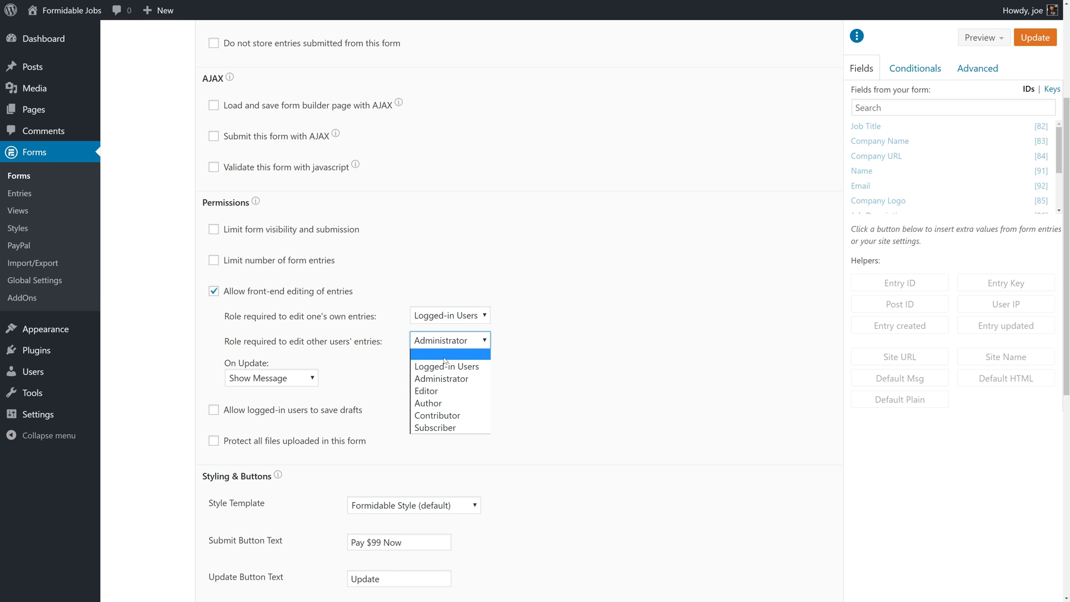
left_click(445, 357)
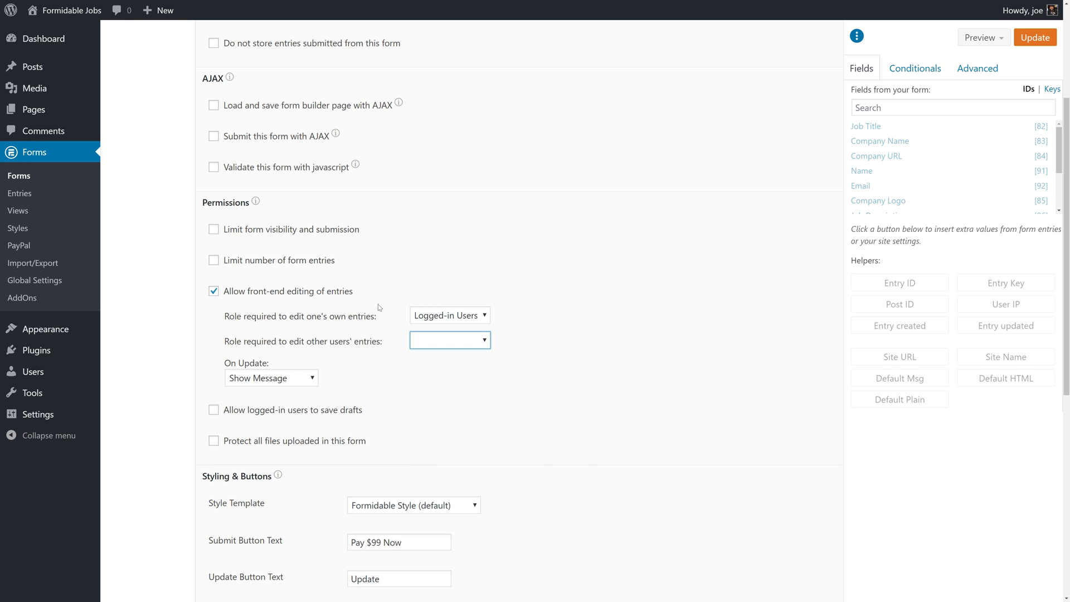
- Save the Job Posting form settings and begin a blank new View under Forms > Views
left_click(1024, 39)
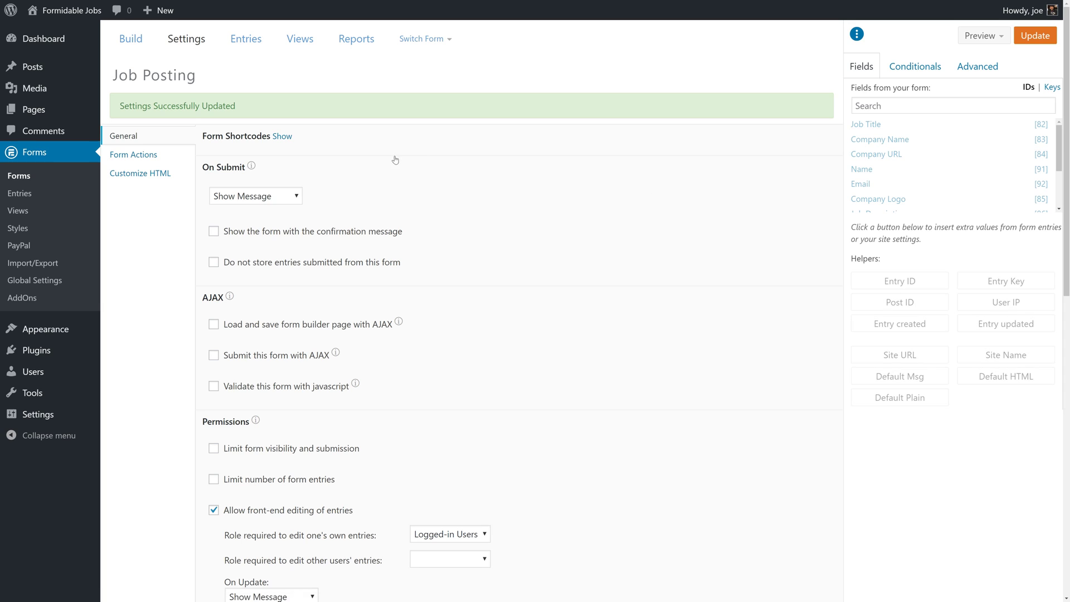
left_click(35, 214)
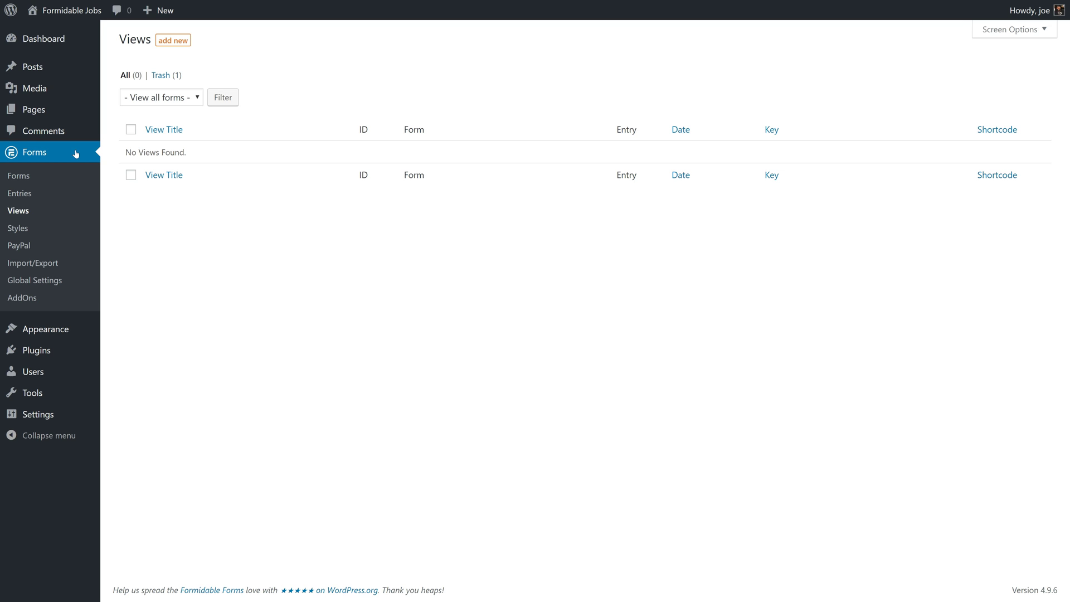
left_click(173, 40)
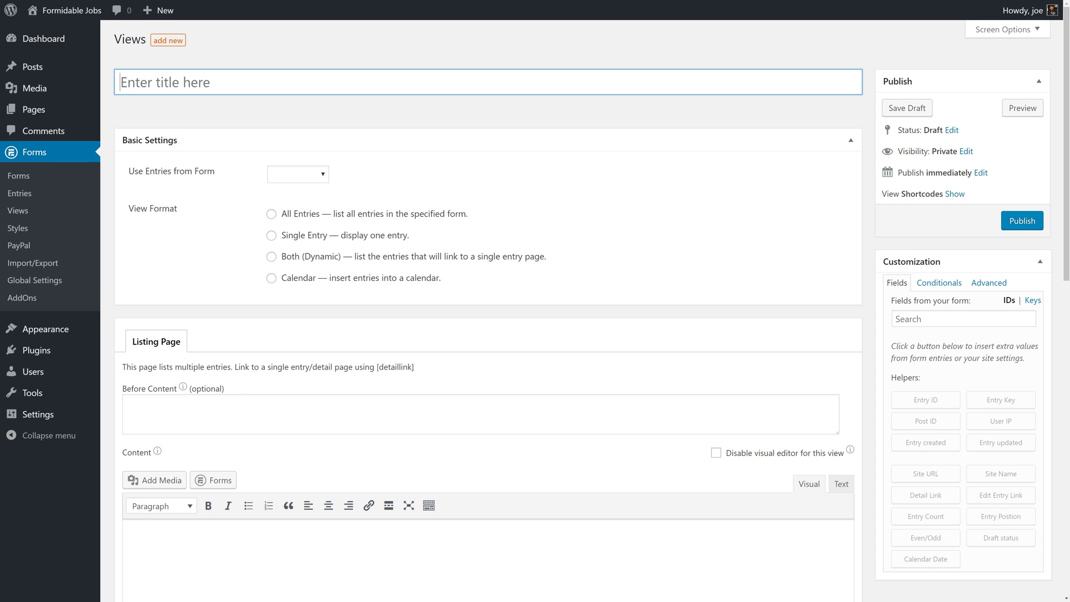
- Title the new View 'User Job Edit'
type("Ed")
key("BackSpace")
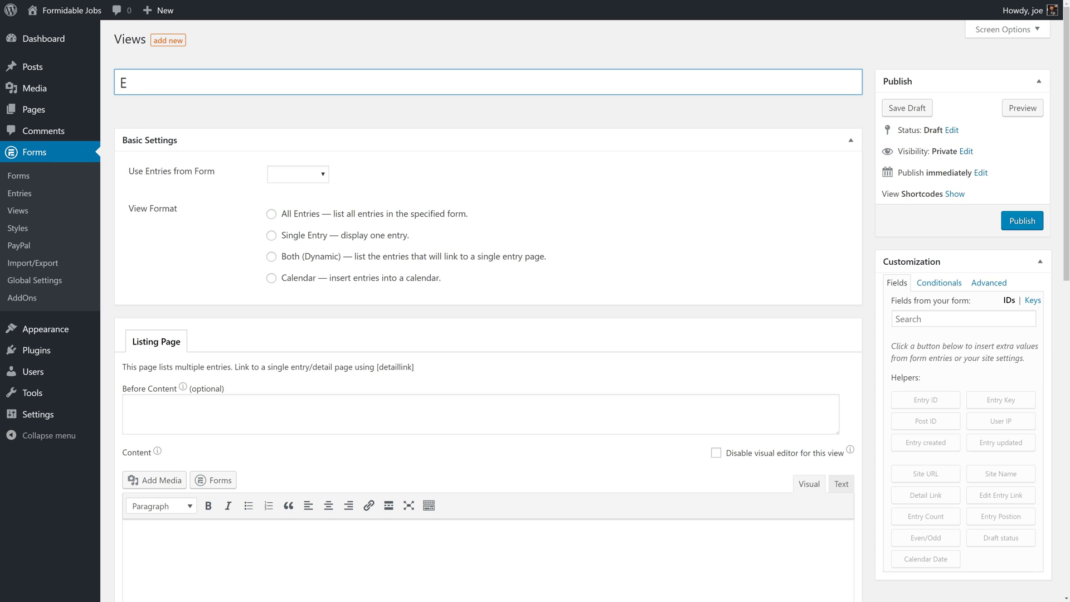
key("BackSpace")
type("User Job Efd")
key("BackSpace")
key("BackSpace")
type("dit")
- Draw the View's entries from the Job Posting form using the All Entries format
left_click(323, 180)
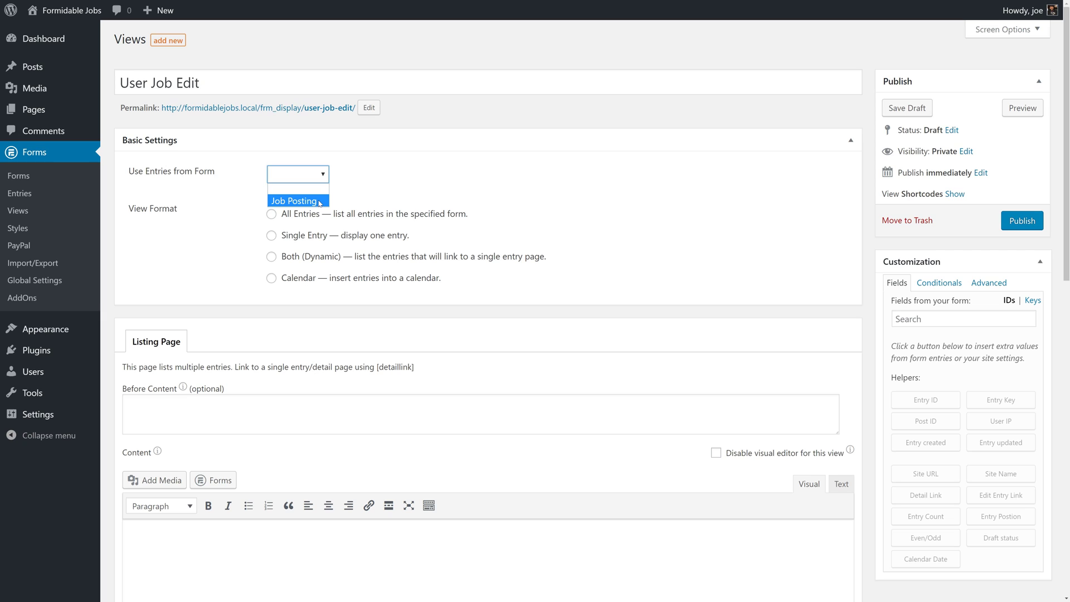
left_click(319, 201)
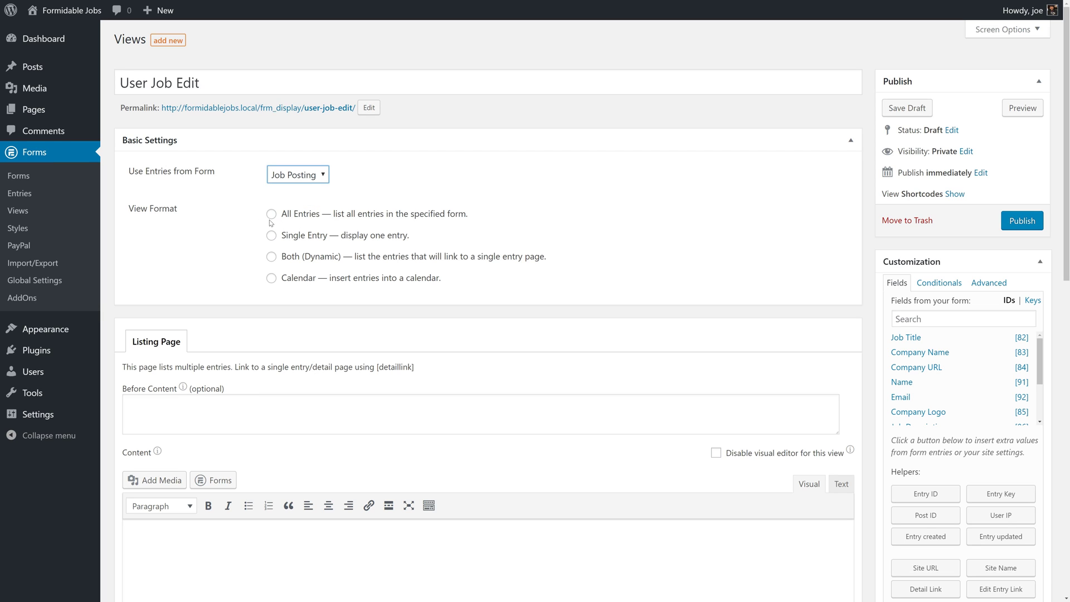
left_click(322, 218)
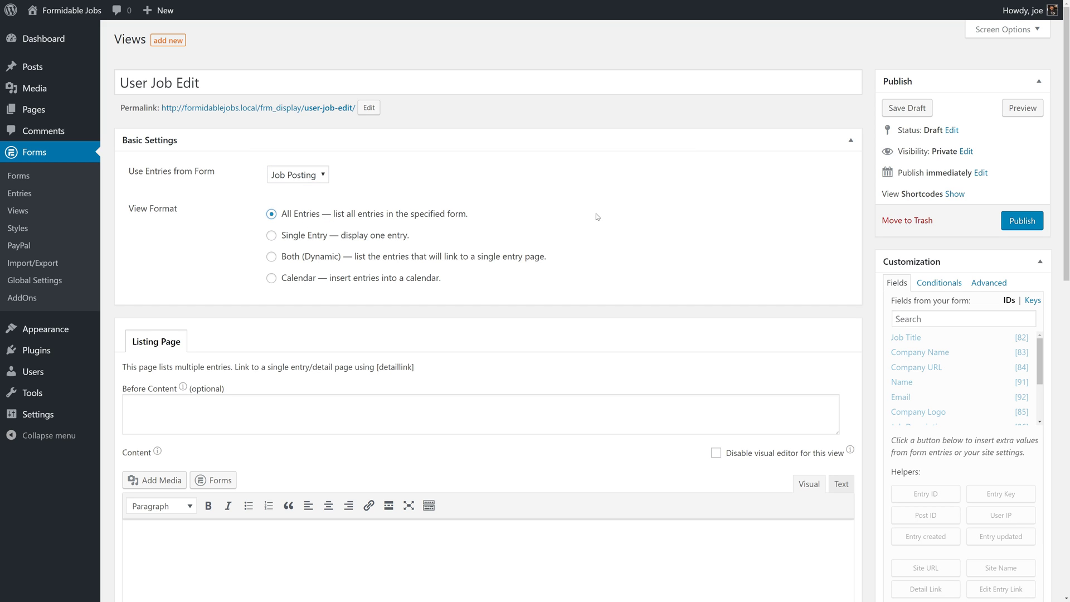
- Write 'Use this page to modify your job postings!', then the Job Title field [82] followed by ' - '
scroll(596, 225, "down", 2)
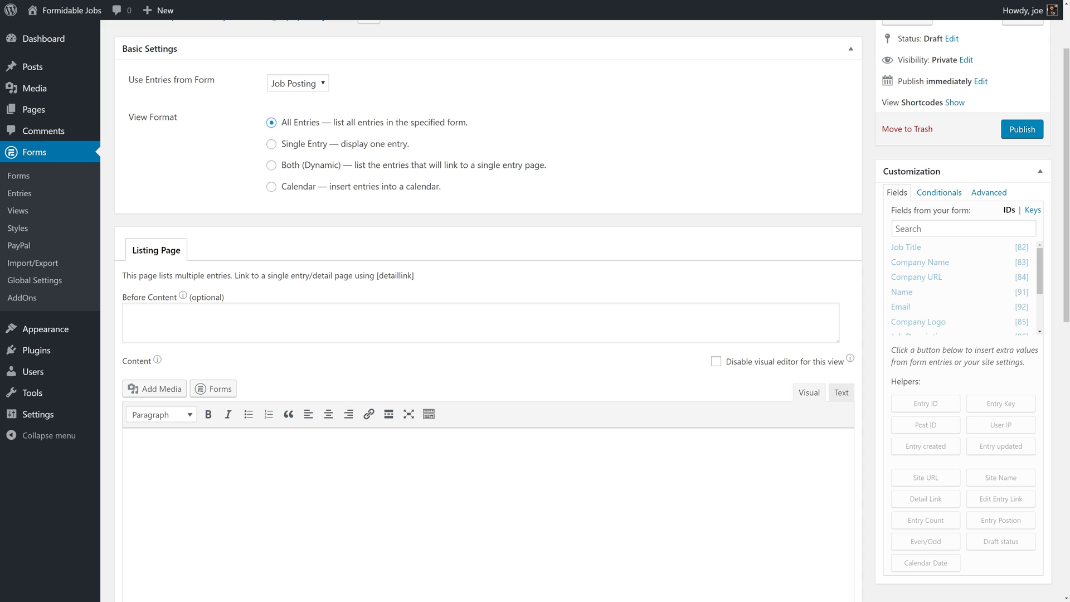
left_click(129, 441)
scroll(485, 334, "down", 2)
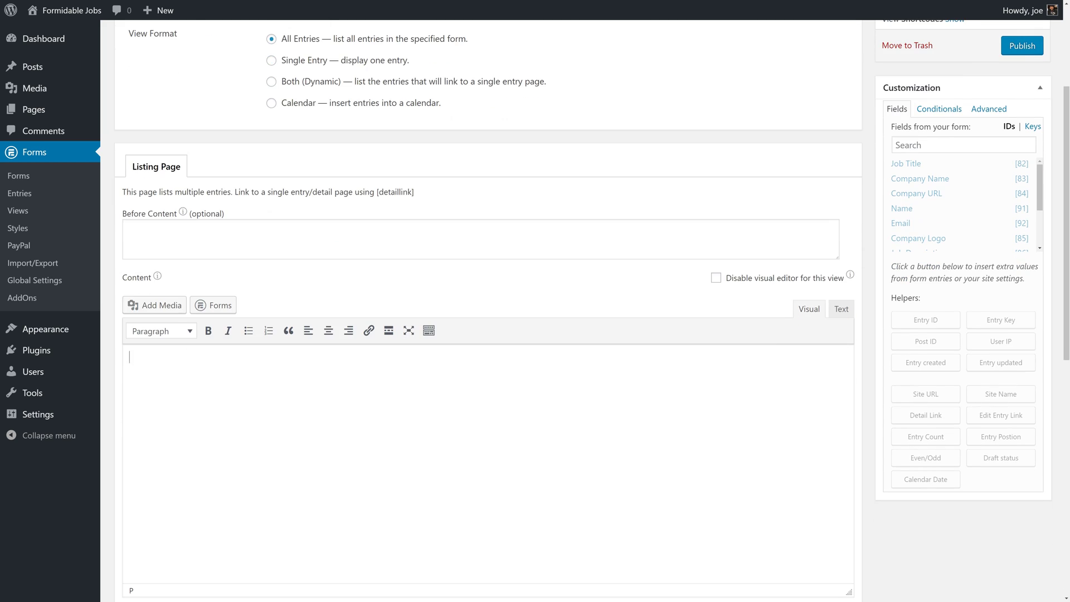
scroll(485, 335, "down", 1)
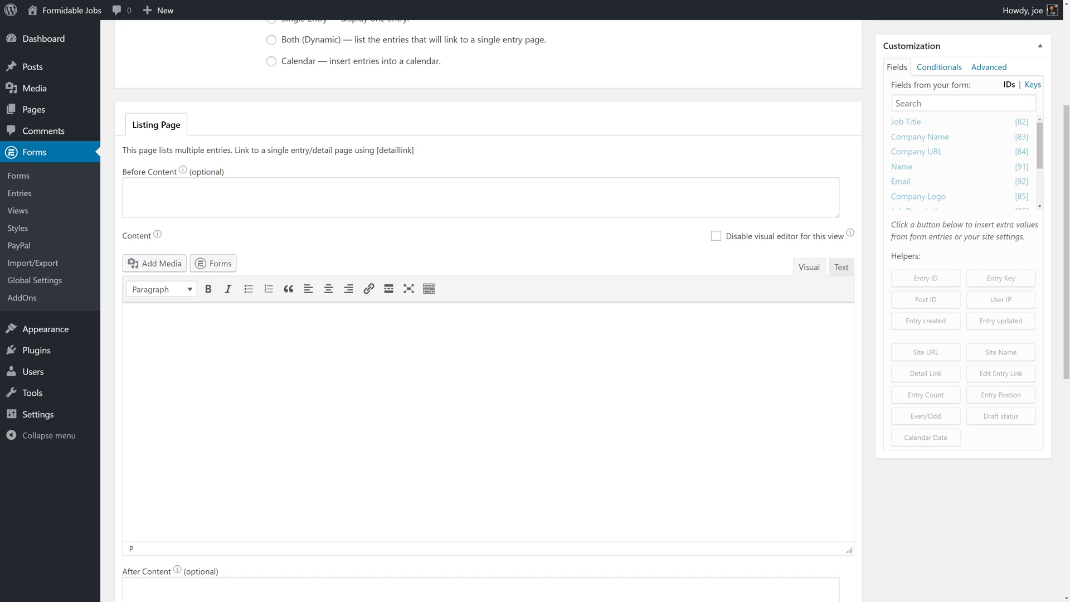
type("Use this page to modify your job postings!")
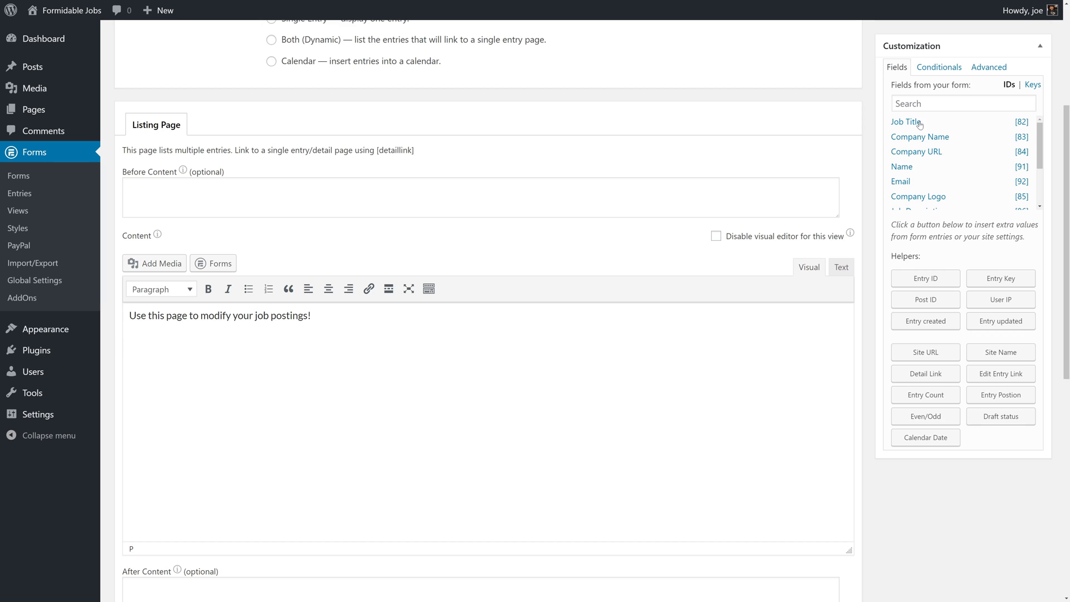
key("Return")
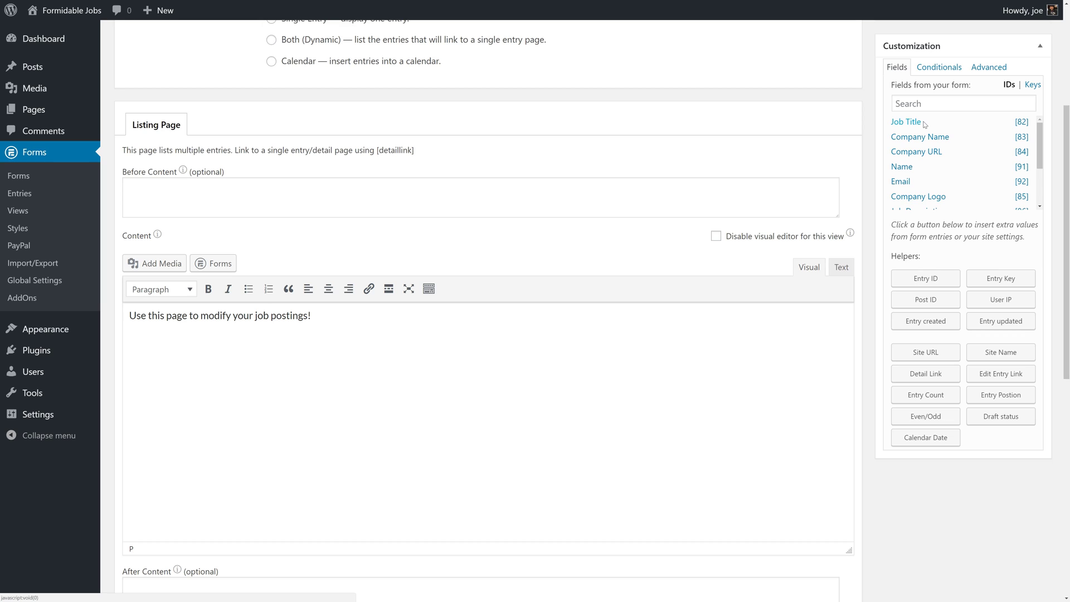
left_click(906, 122)
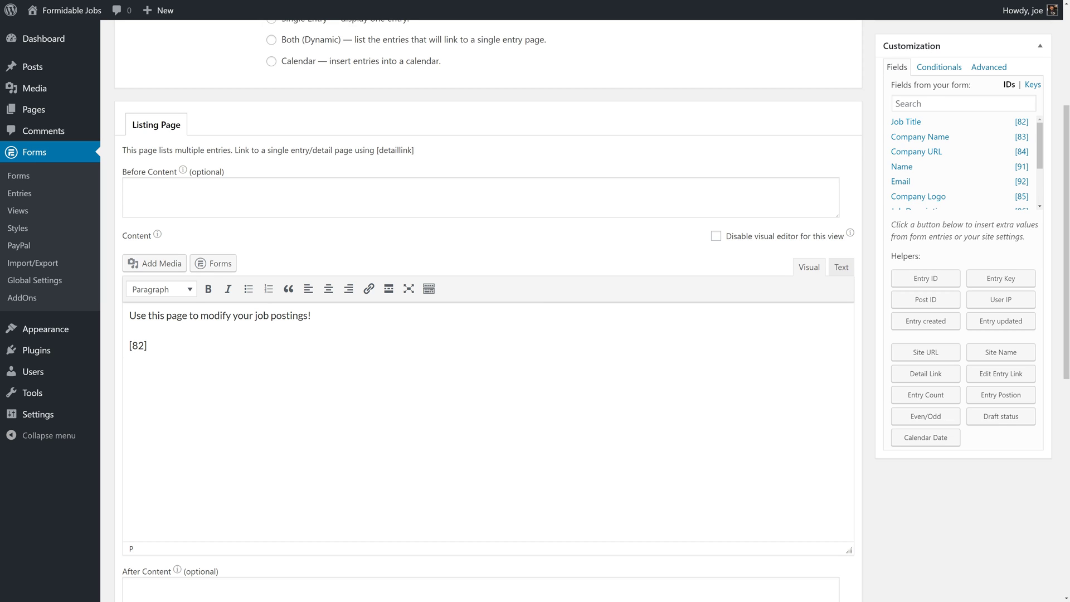
type("-")
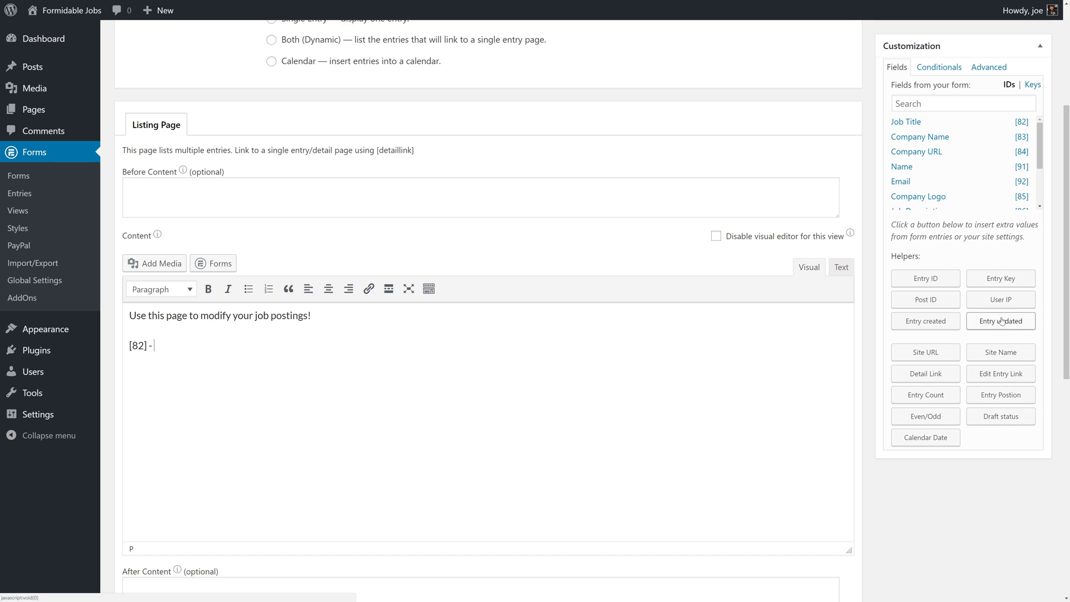
- Add an Edit link shortcode after the job title and set its page_id to 32
left_click(1001, 373)
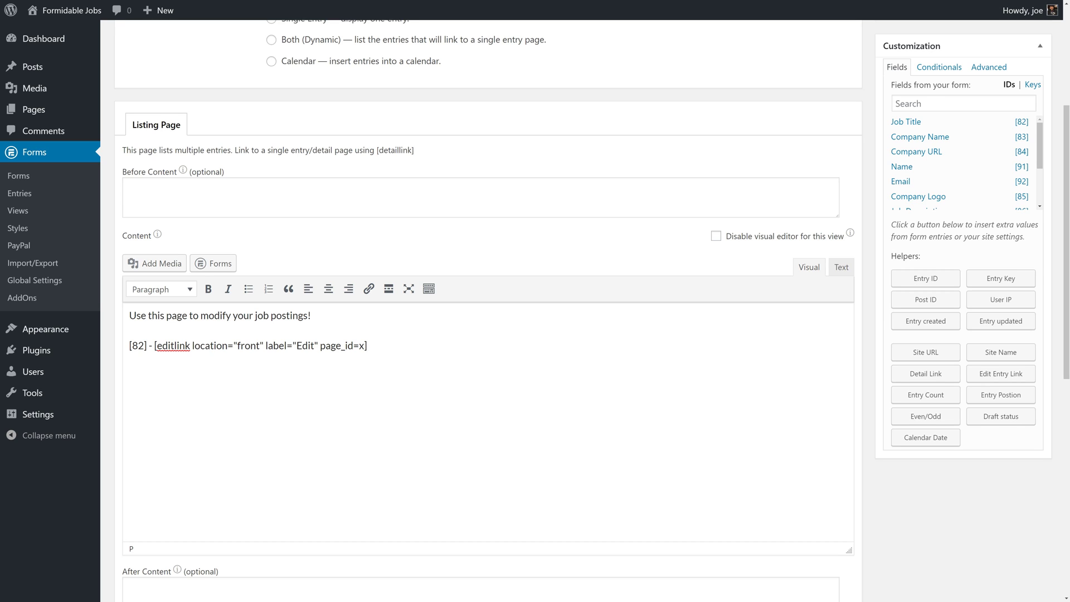
left_click_drag(321, 346, 360, 346)
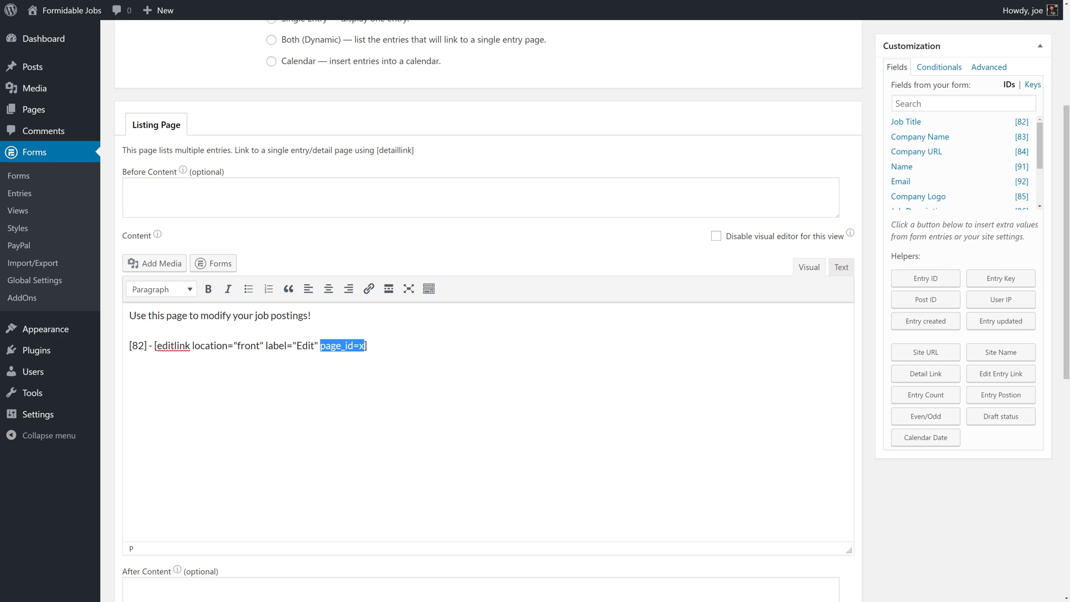
key("Right")
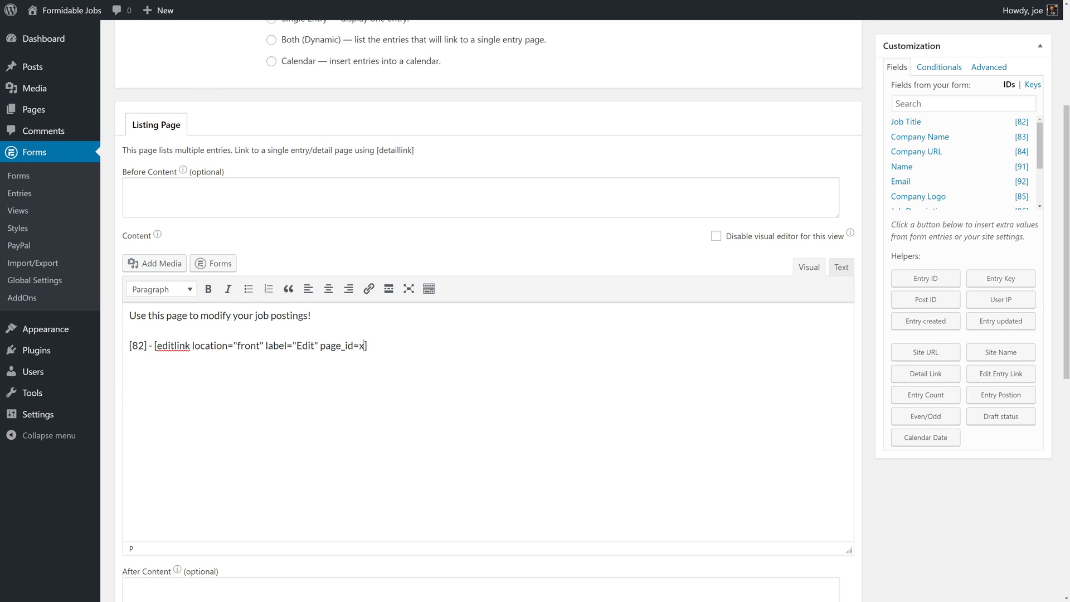
key("BackSpace")
type("32")
scroll(409, 397, "down", 6)
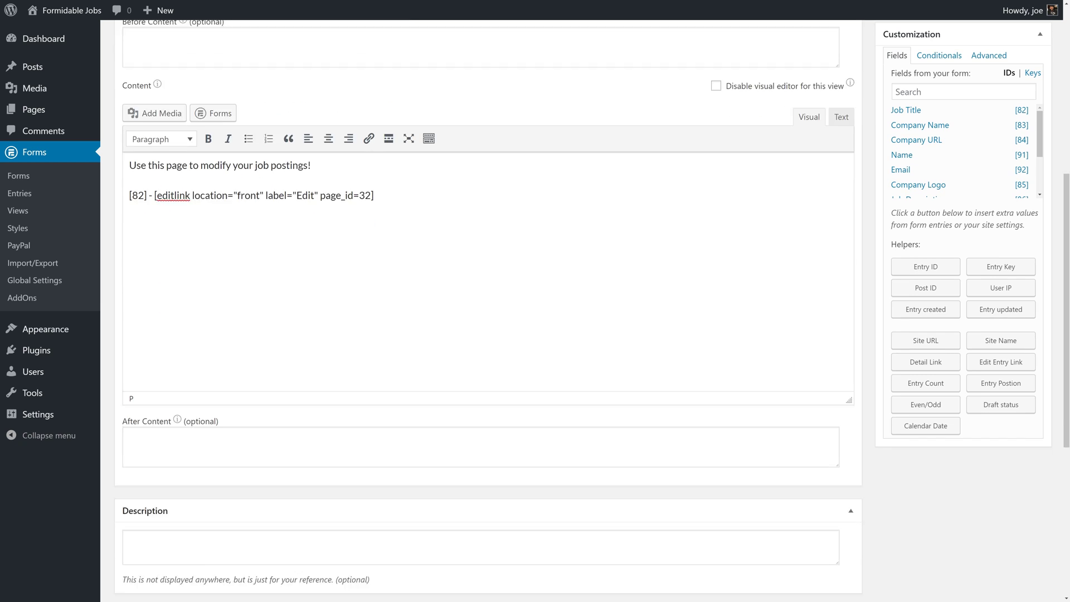
scroll(409, 397, "down", 3)
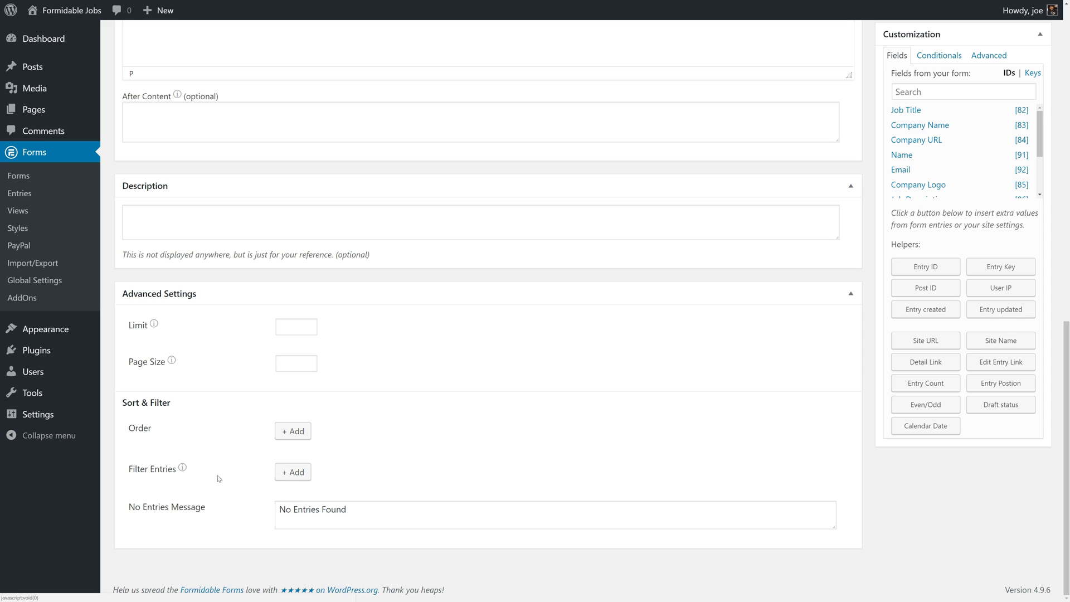
- Add a Filter Entries condition: User ID equal to current_user
left_click(286, 475)
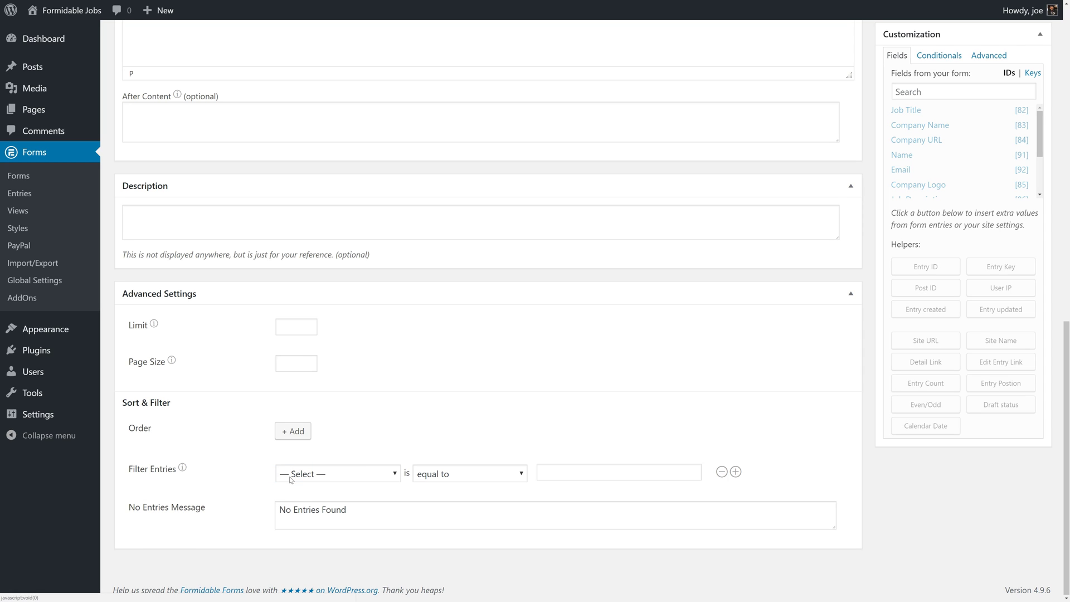
left_click(363, 473)
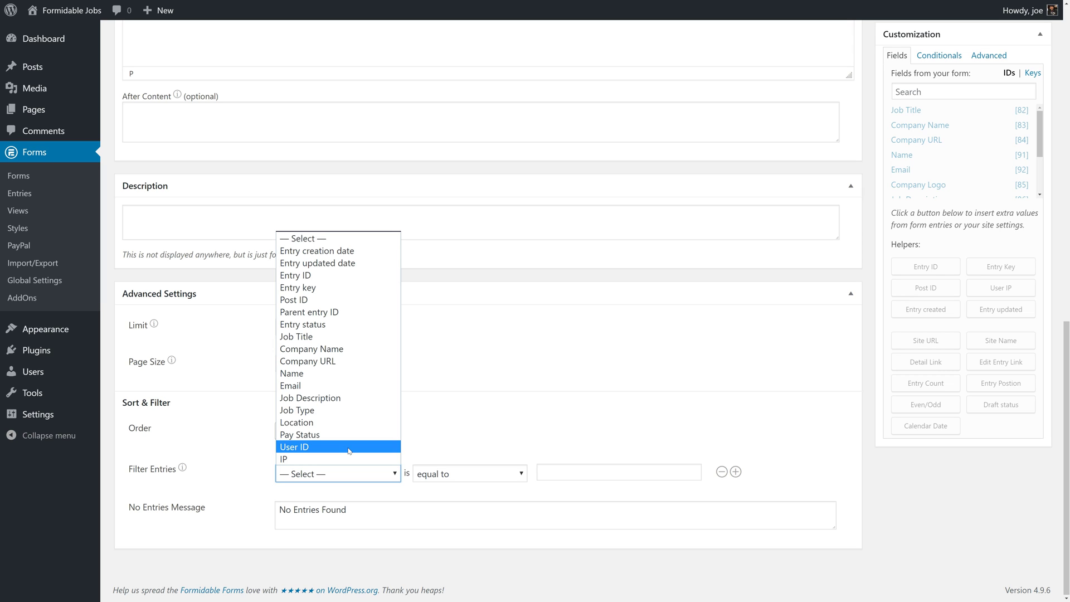
left_click(313, 450)
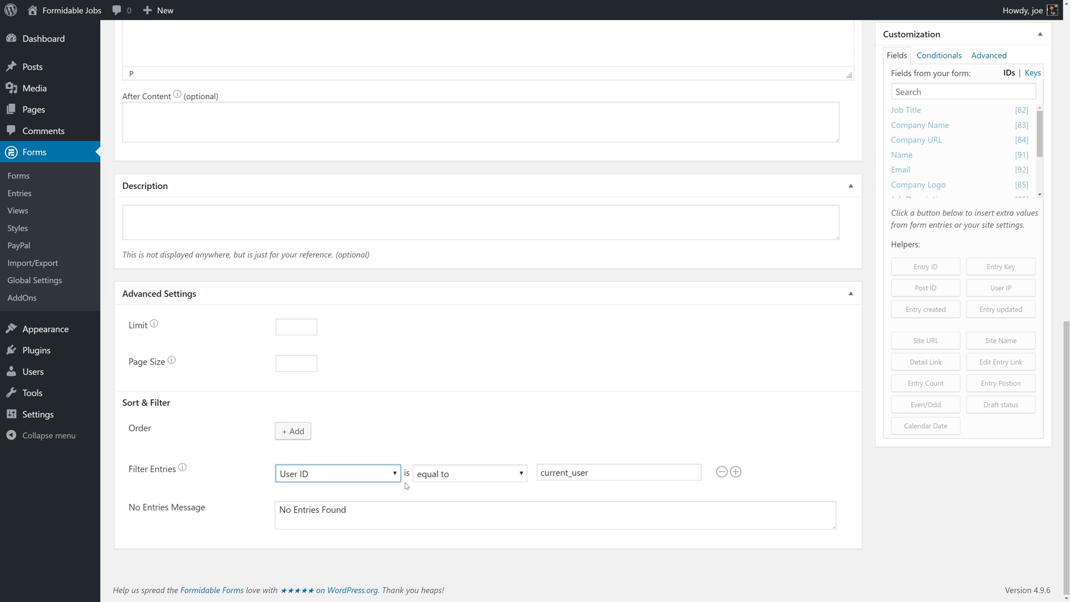
left_click(588, 472)
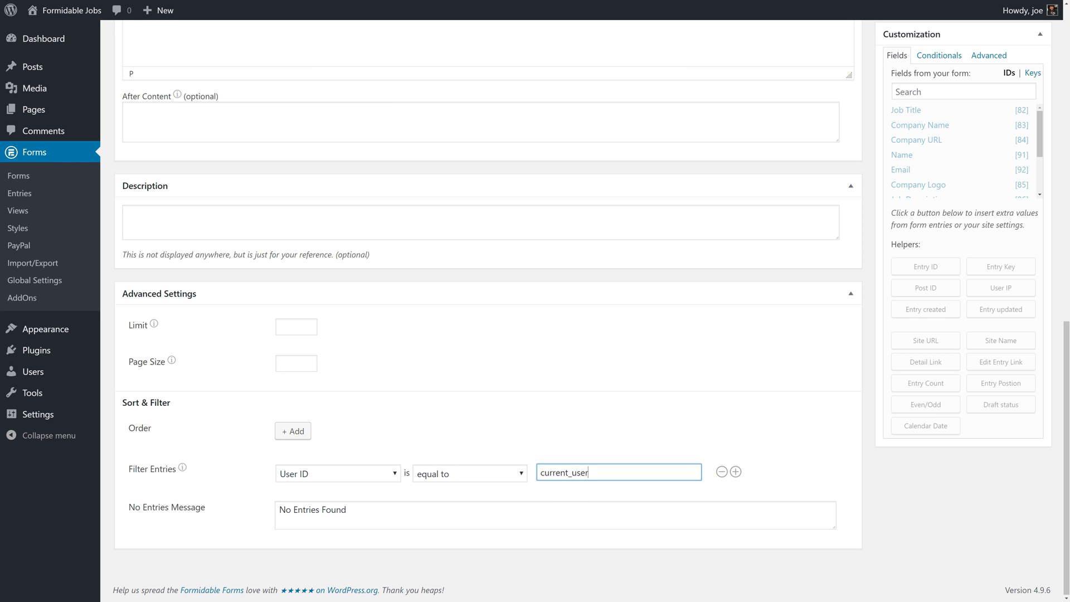
- Publish the User Job Edit view and go to the WordPress Pages list
scroll(576, 504, "up", 10)
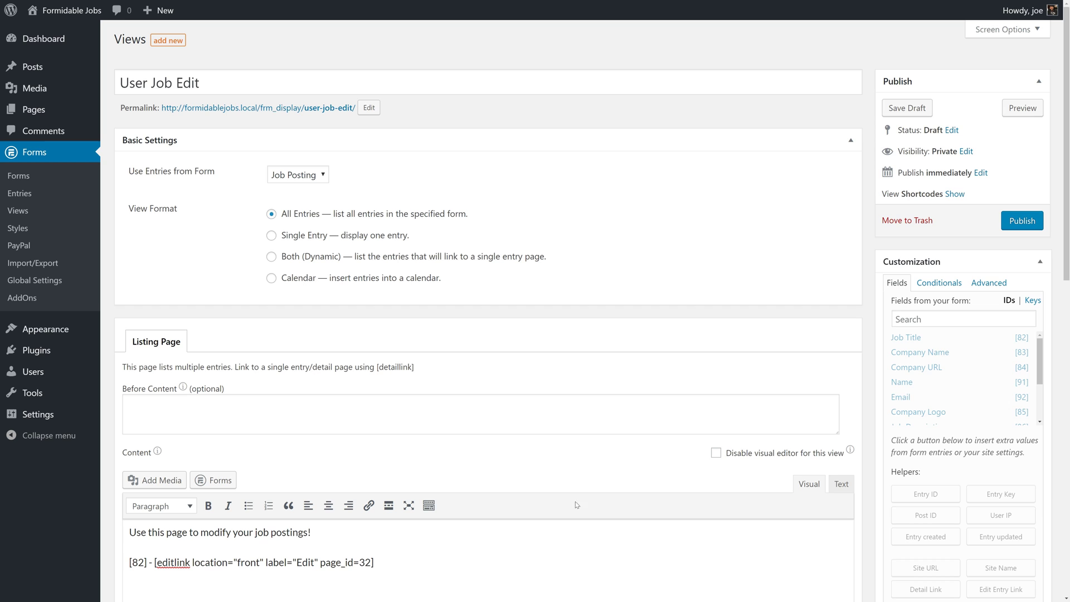
left_click(1022, 221)
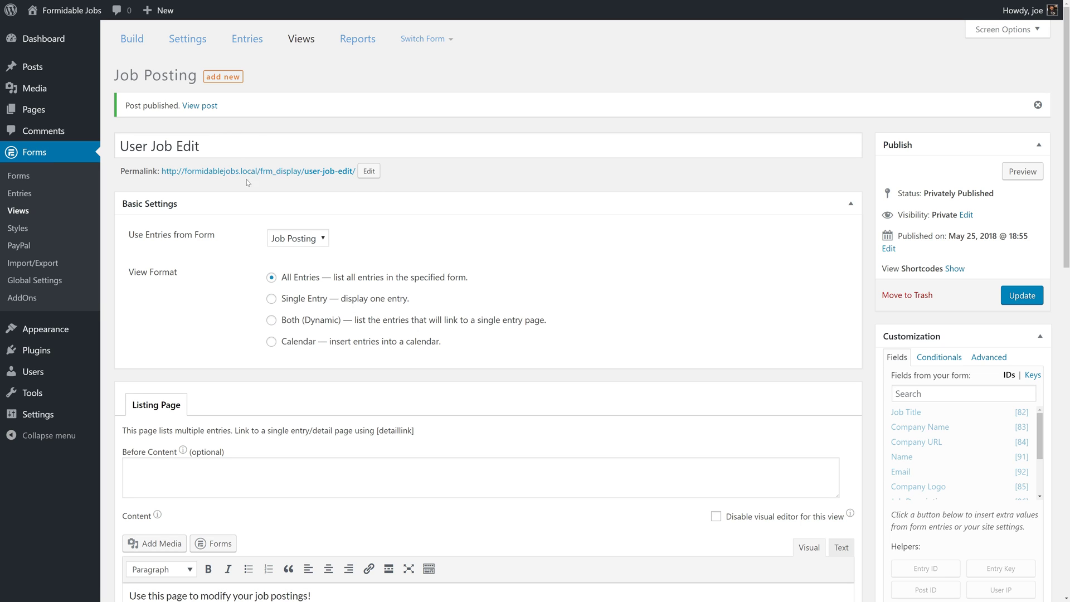
left_click(56, 113)
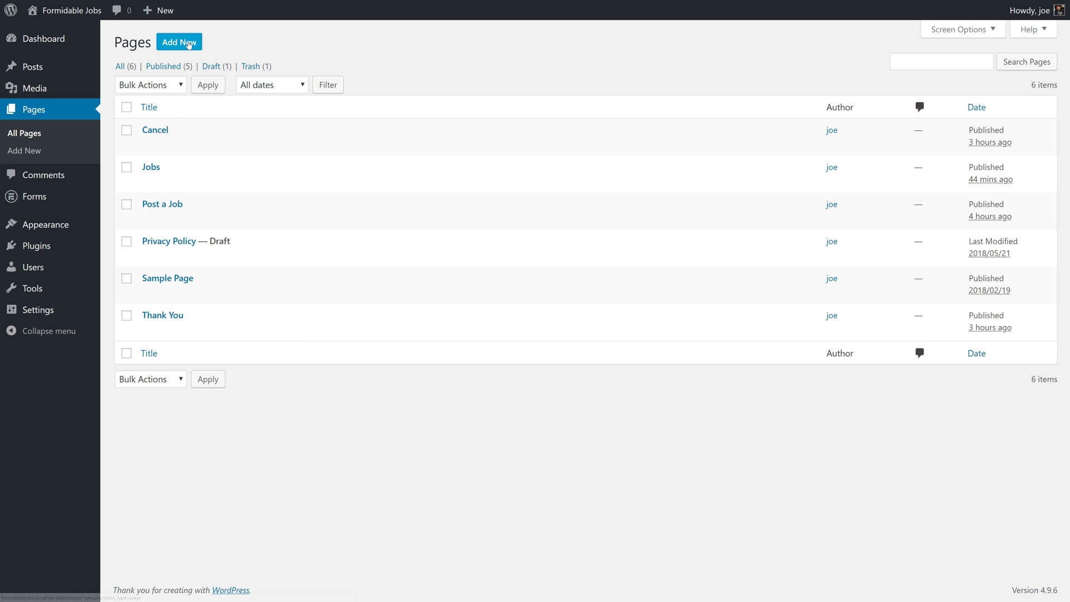
- Create a new page titled 'Edit Job Postings'
left_click(179, 42)
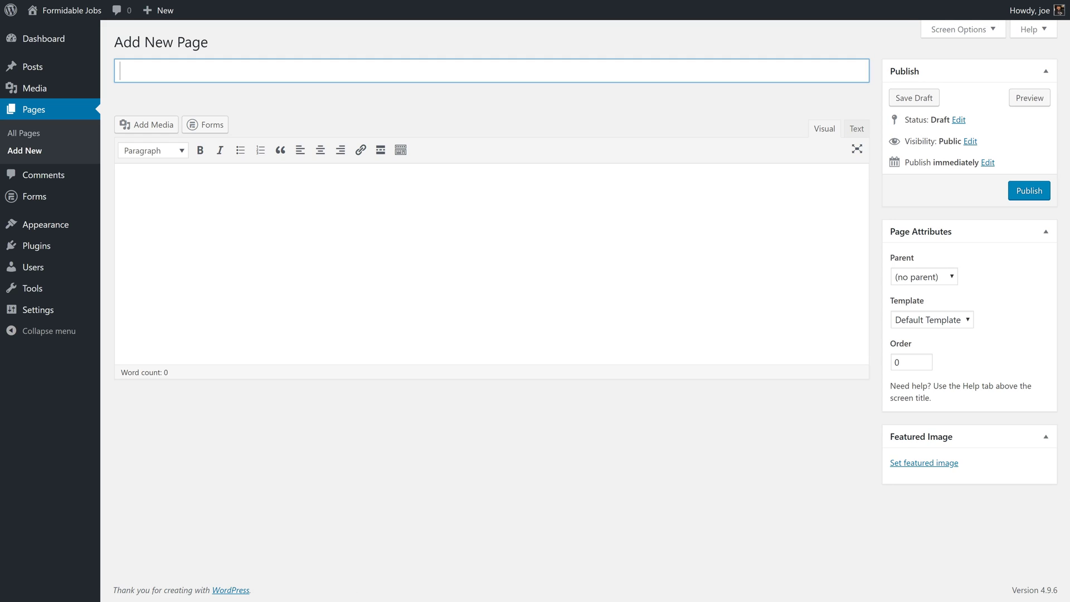
type("Edit Job Postings")
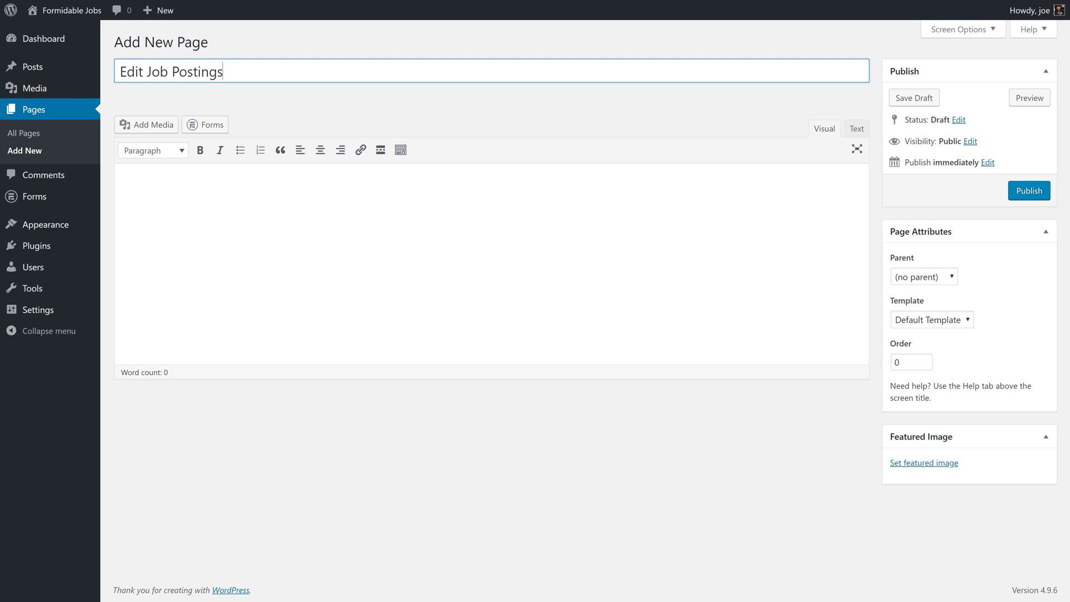
key("Tab")
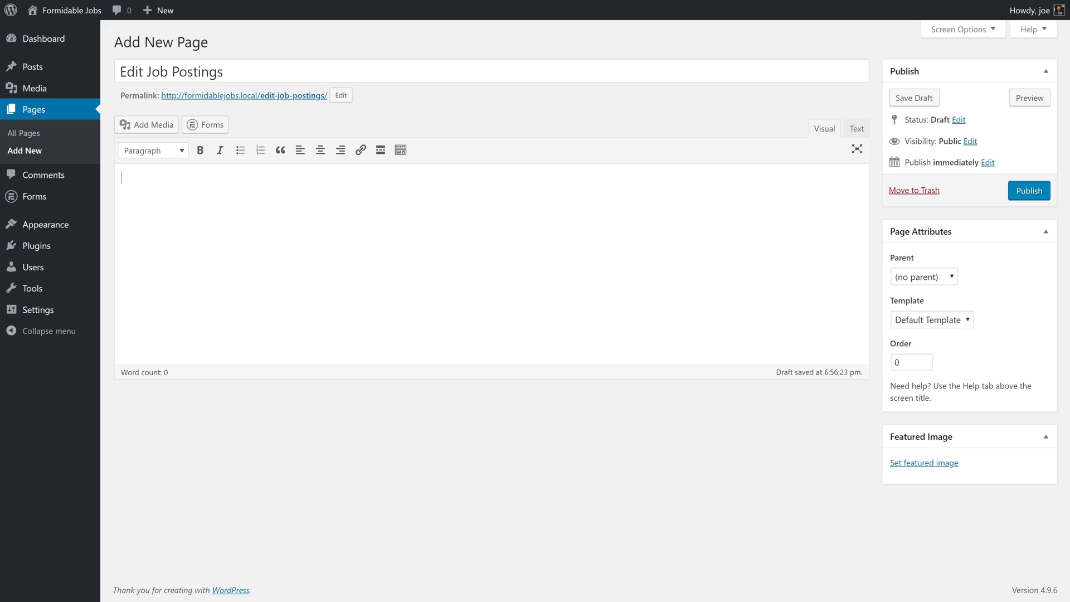
- Insert the User Job Edit view shortcode into the page and publish it
left_click(210, 129)
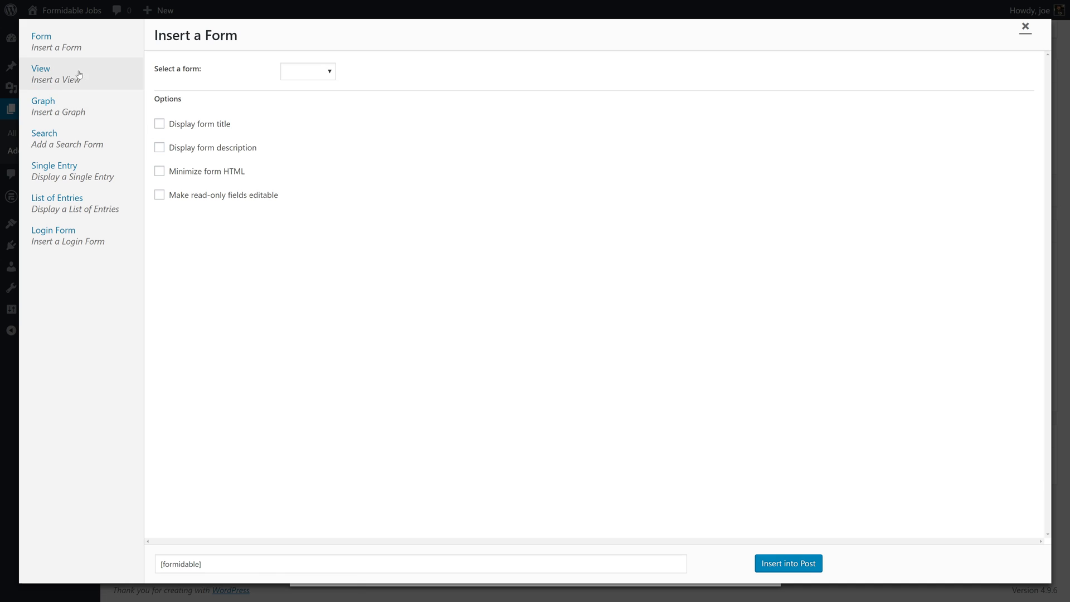
left_click(51, 71)
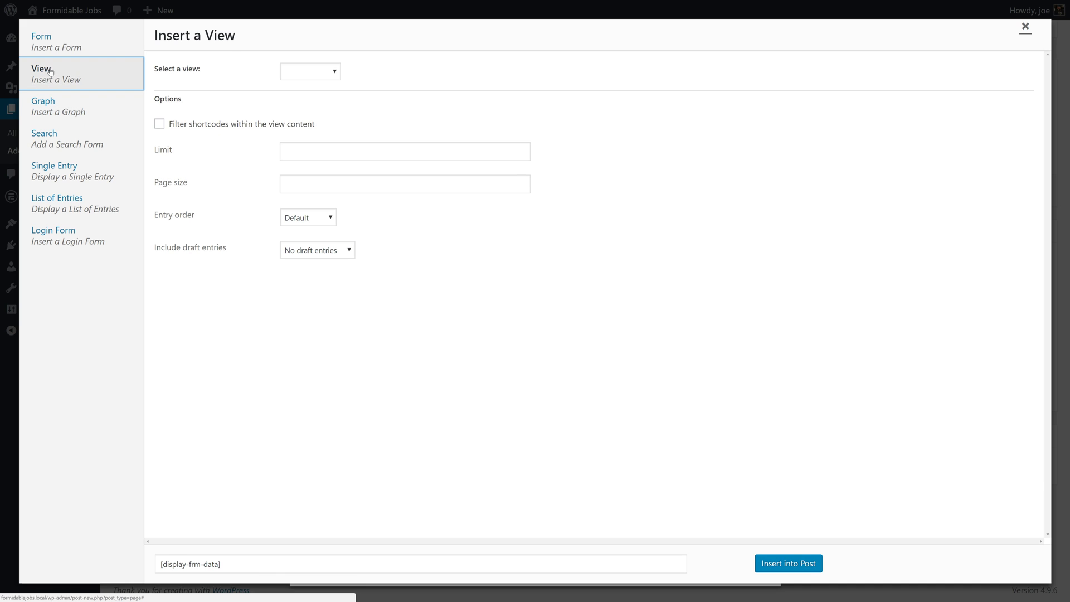
left_click(301, 71)
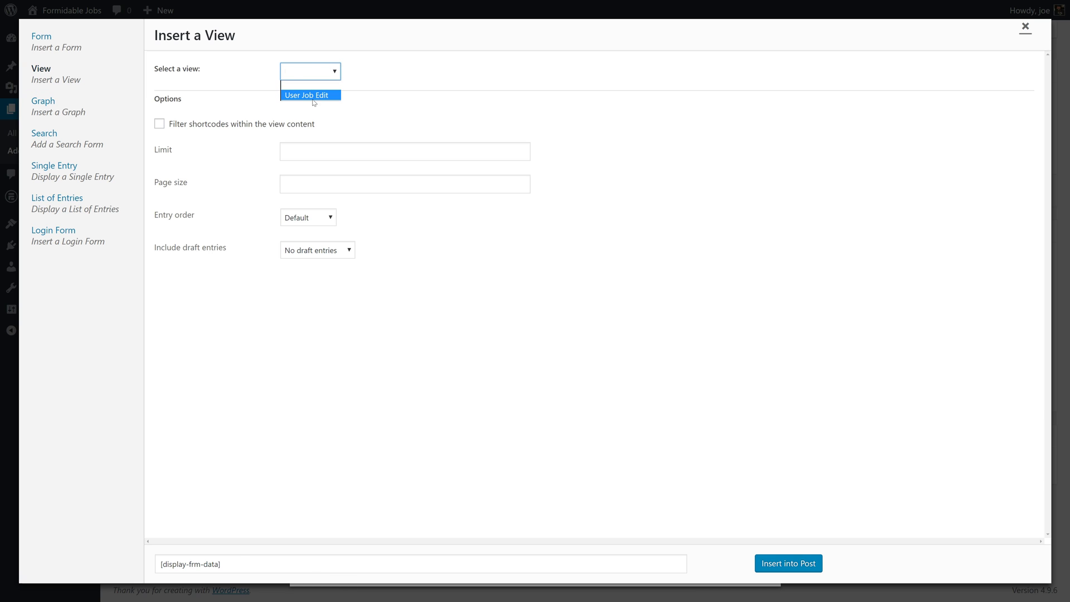
left_click(314, 96)
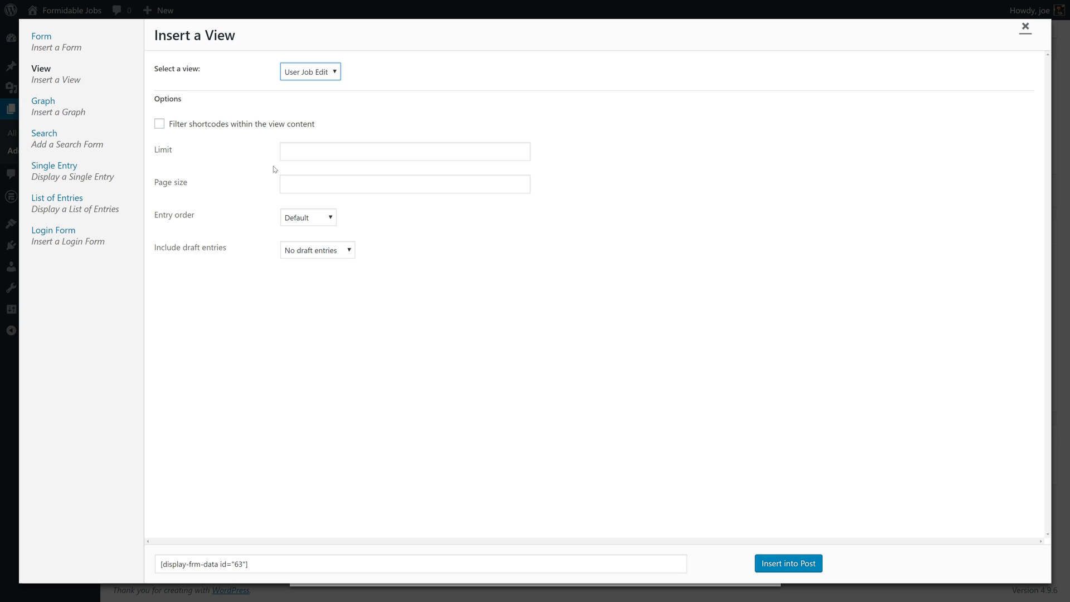
left_click(772, 564)
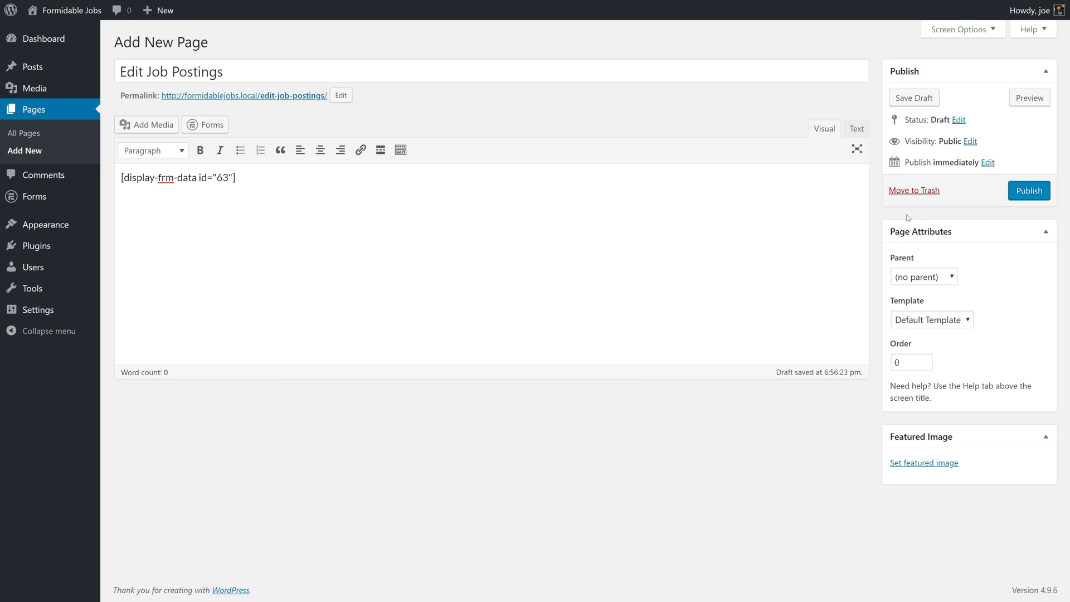
left_click(1034, 195)
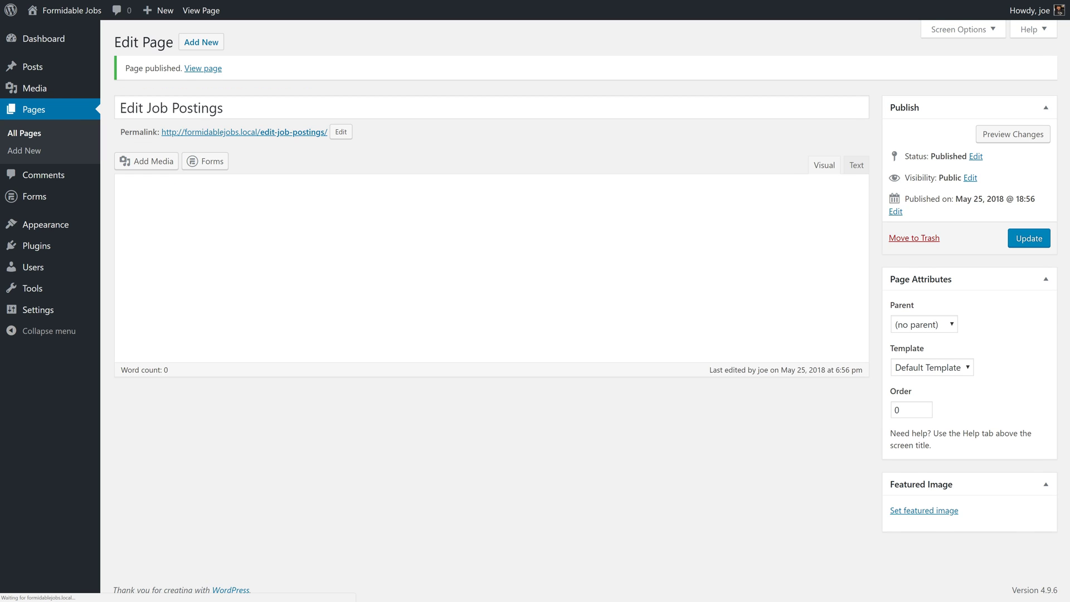
- View the live Edit Job Postings page and note the intro sentence repeats after each job
left_click(194, 69)
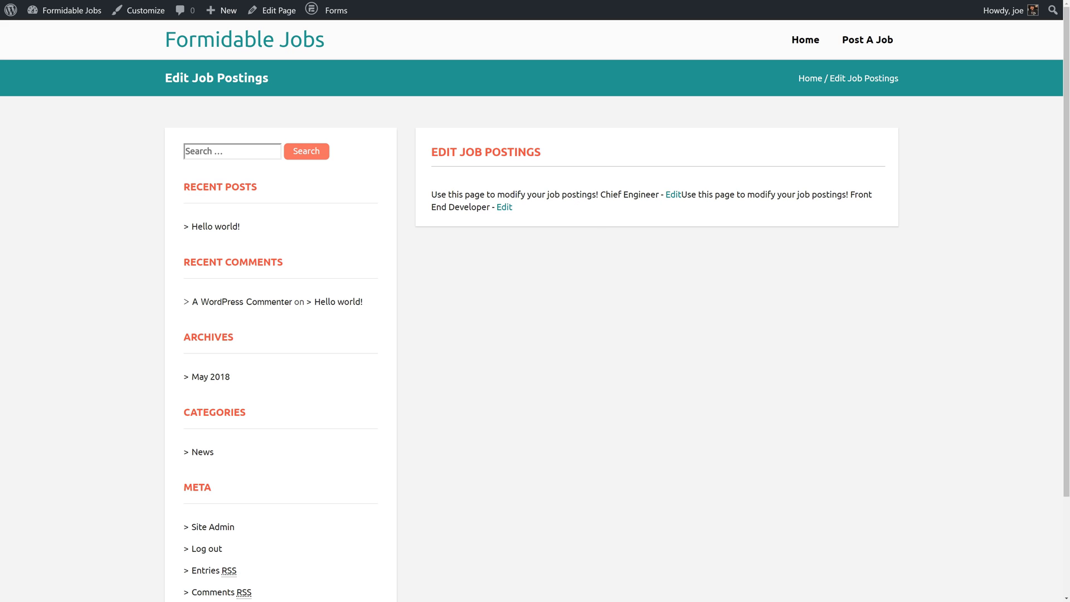
left_click_drag(431, 194, 599, 194)
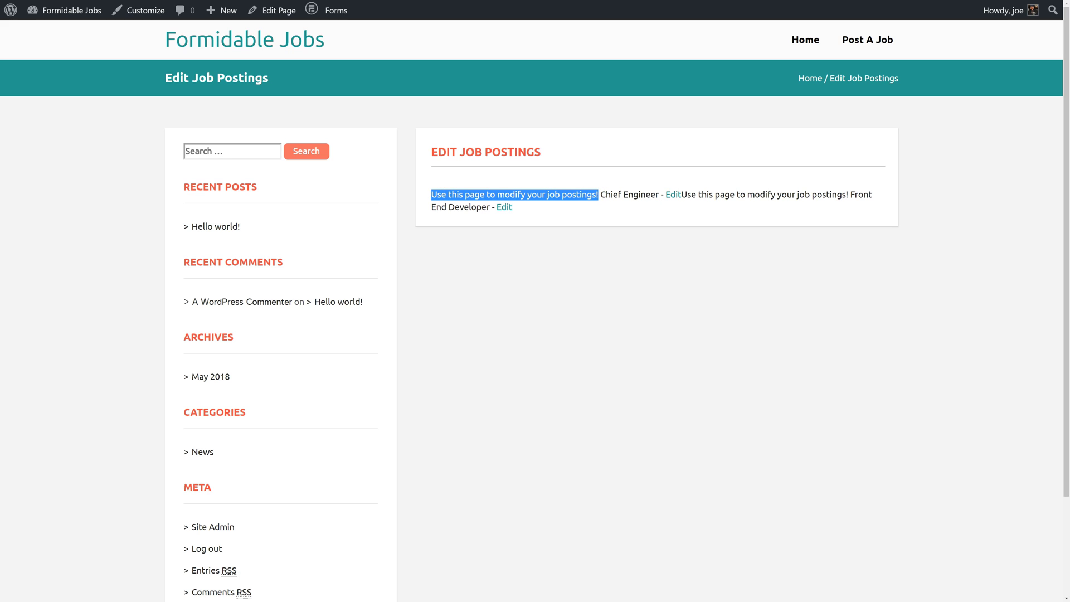
left_click(608, 206)
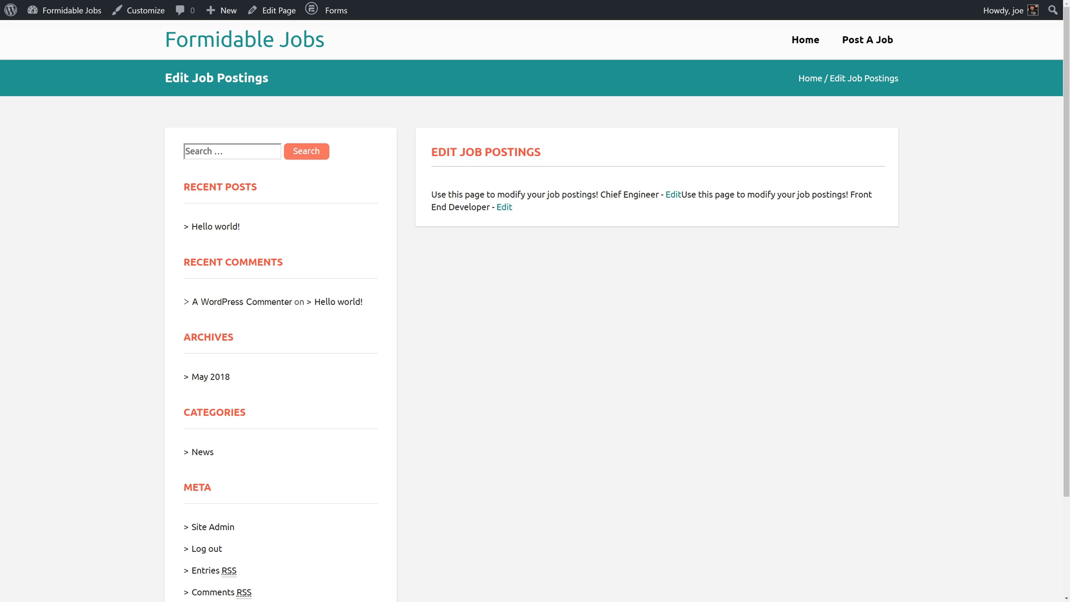
left_click_drag(681, 195, 846, 194)
- Open the User Job Edit view for editing from the admin dashboard
mouse_move(93, 18)
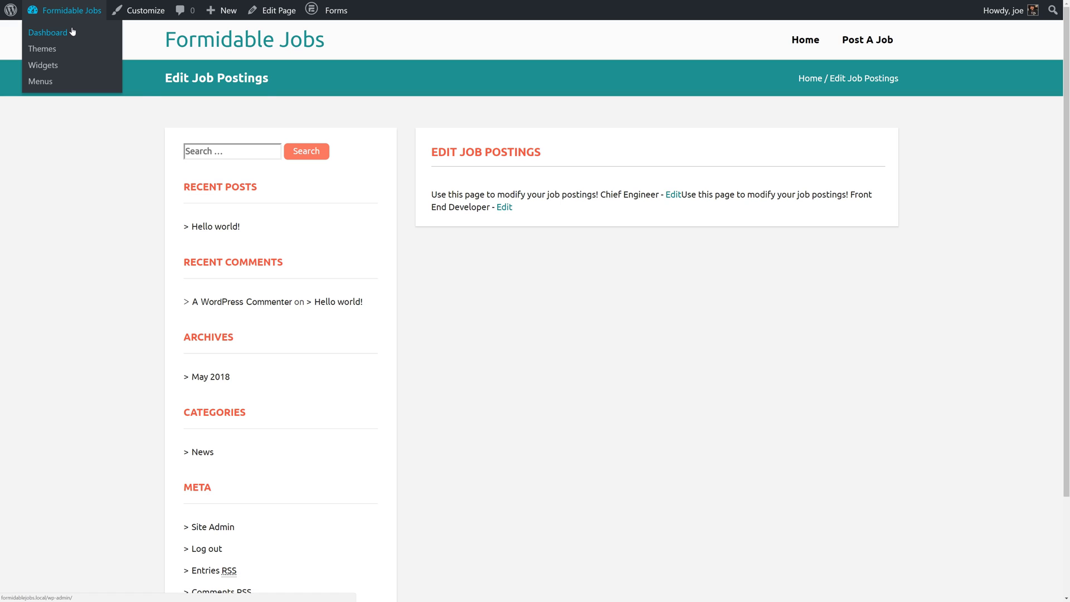
left_click(71, 32)
mouse_move(83, 196)
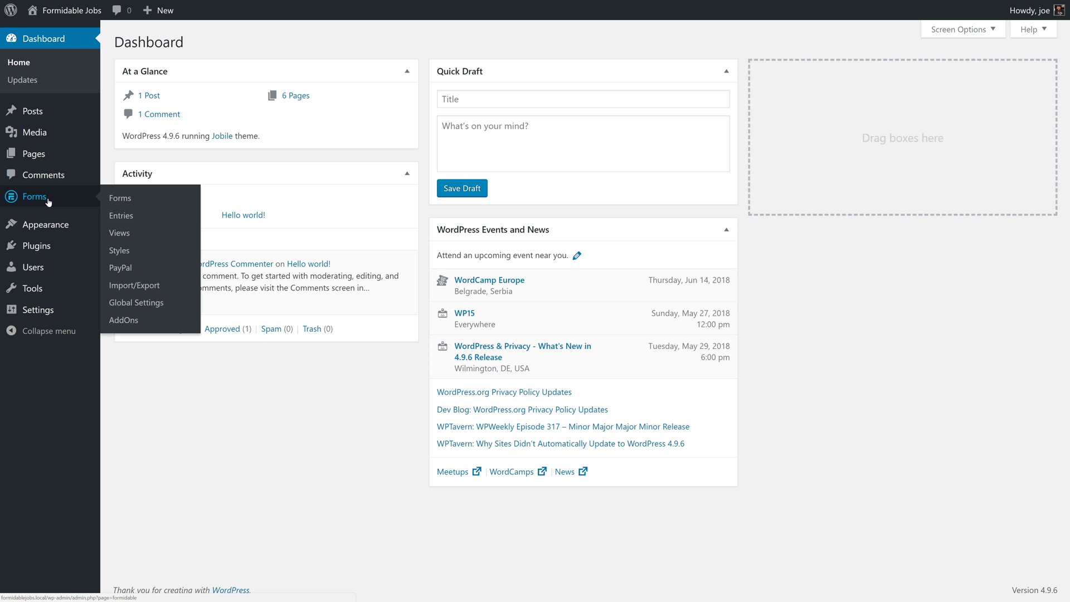
left_click(118, 234)
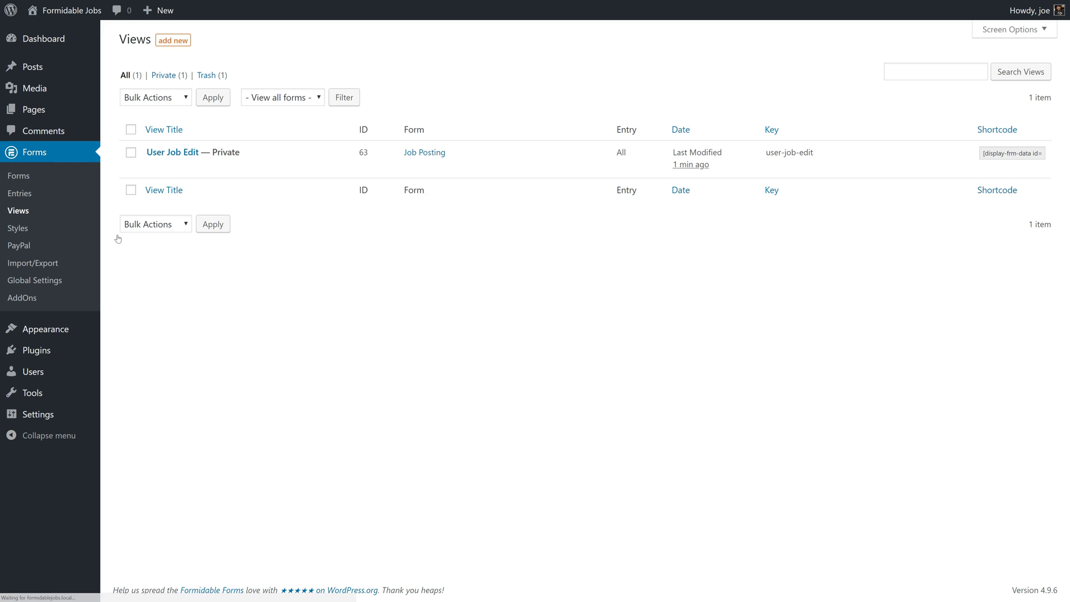
left_click(173, 152)
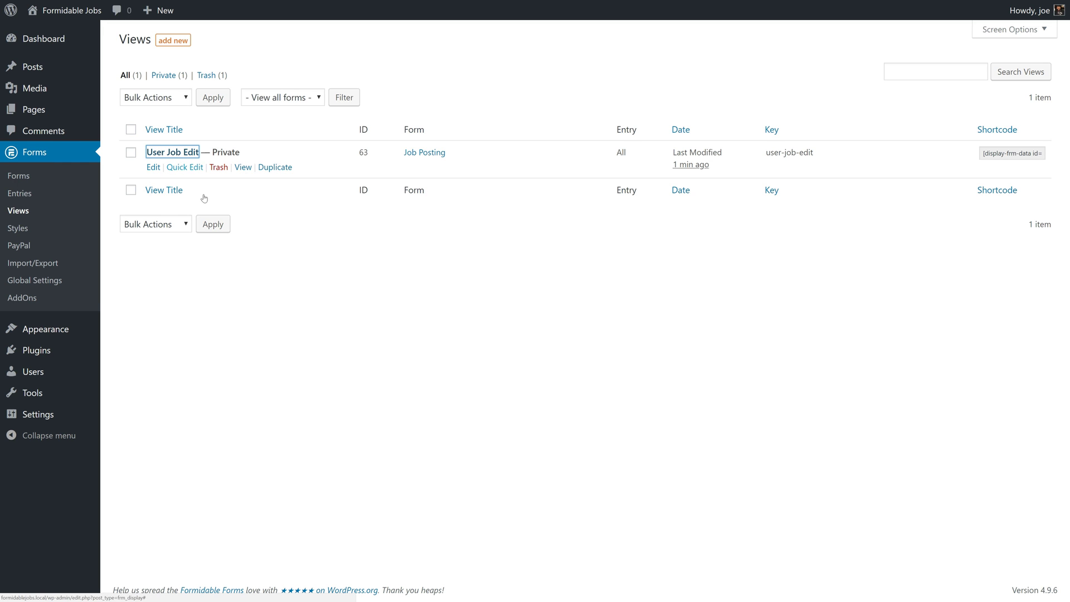
- Move the intro sentence from the Content into the Before Content box
scroll(417, 360, "down", 3)
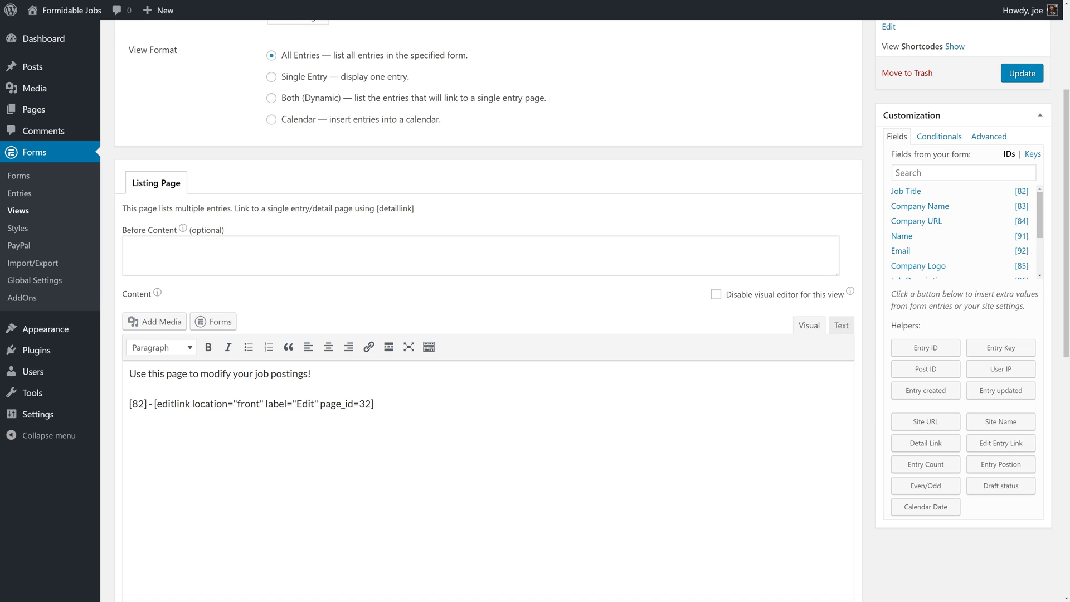
left_click_drag(311, 373, 129, 373)
key("ctrl+c")
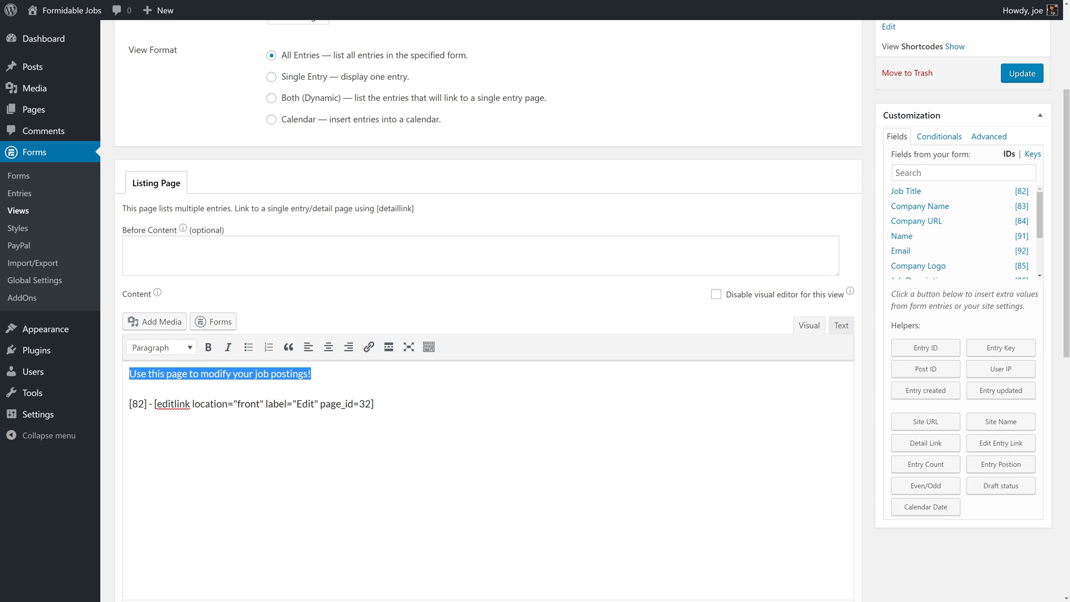
key("BackSpace")
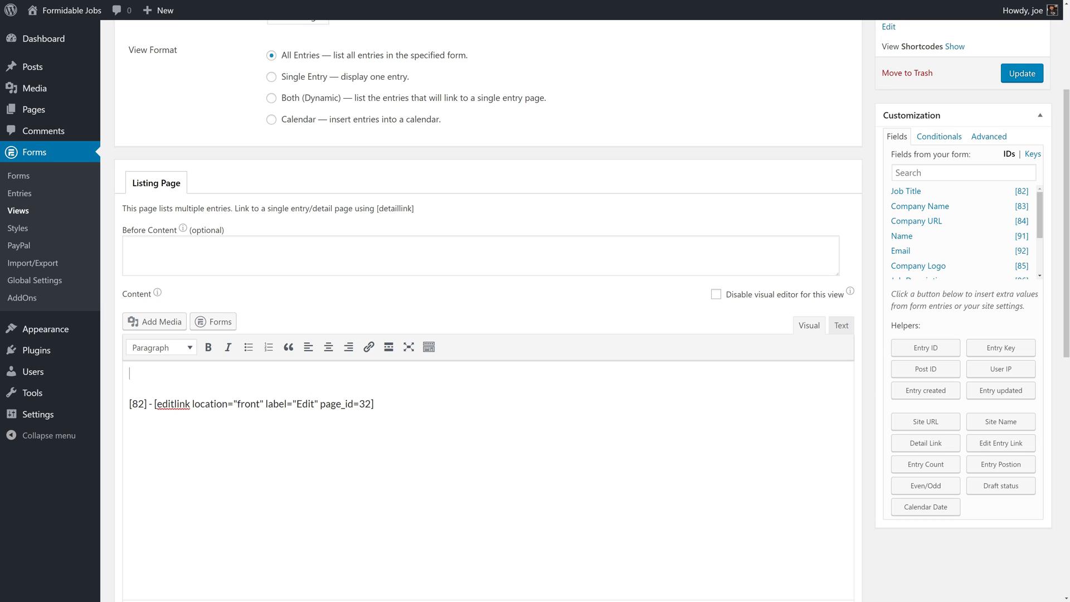
key("BackSpace")
left_click(291, 245)
key("ctrl+v")
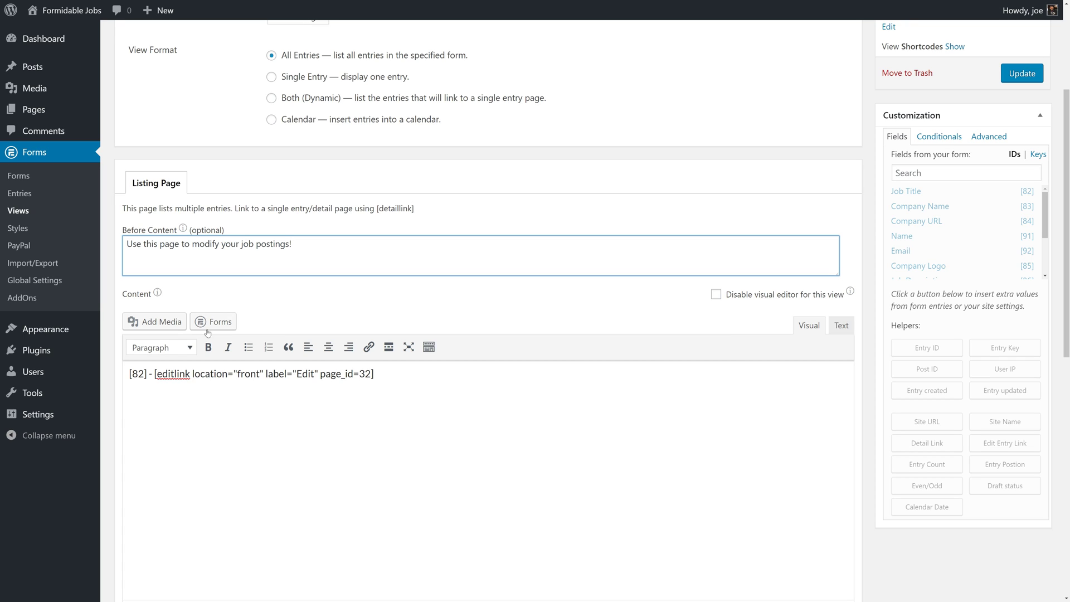
- Make the [82] job-title edit-link line a bulleted item and update the view
left_click(129, 373)
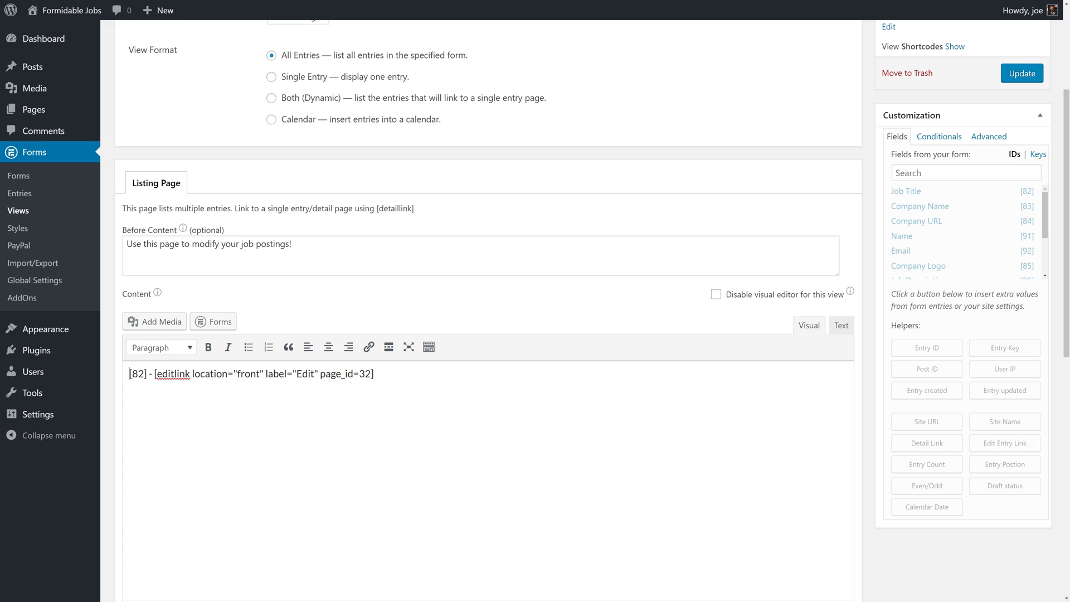
left_click(840, 326)
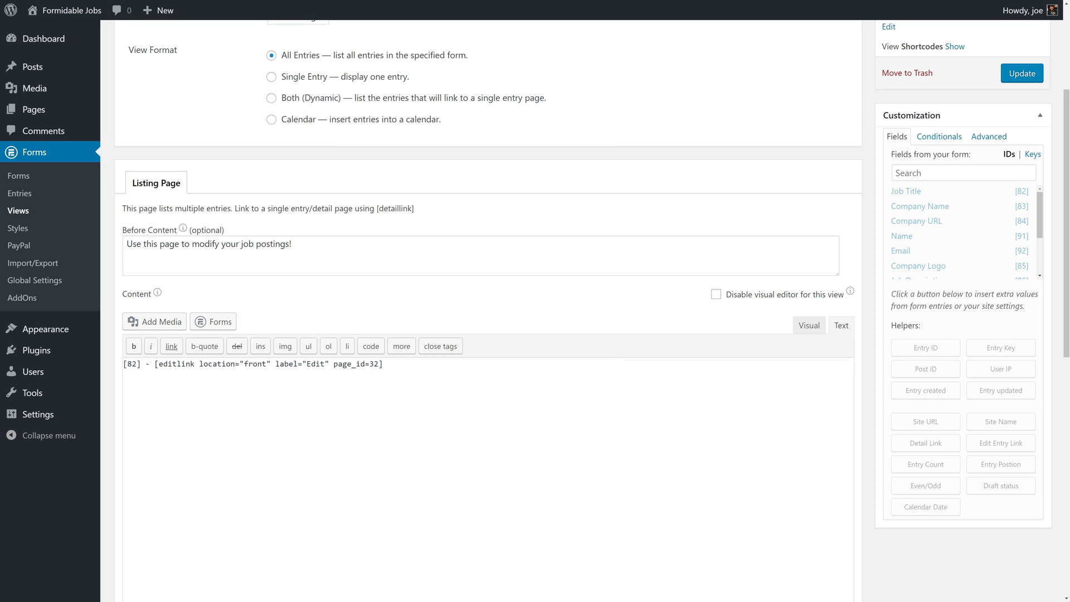
left_click(807, 327)
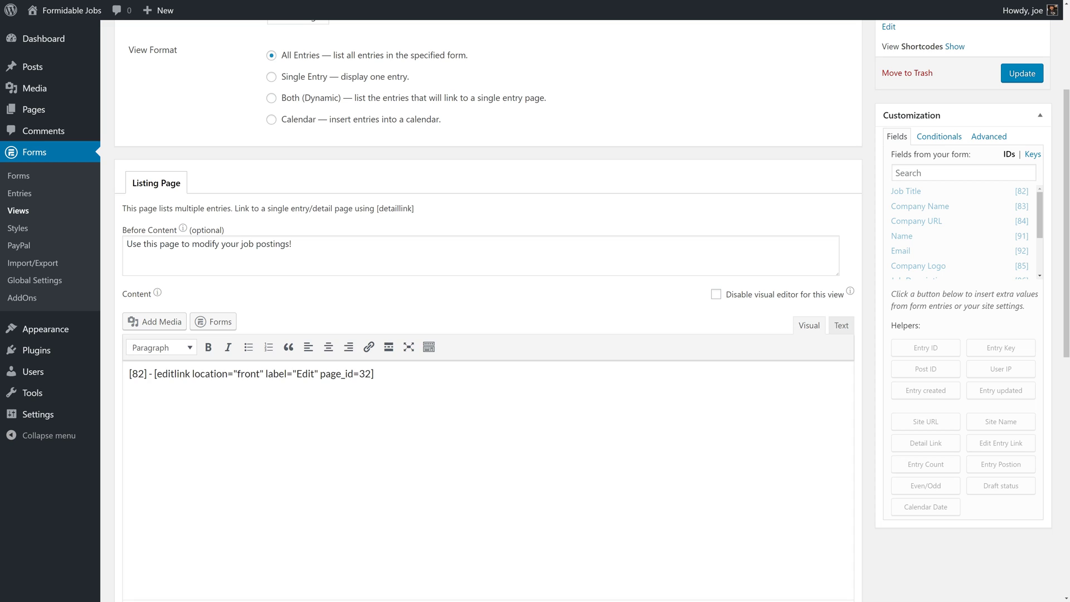
left_click(249, 348)
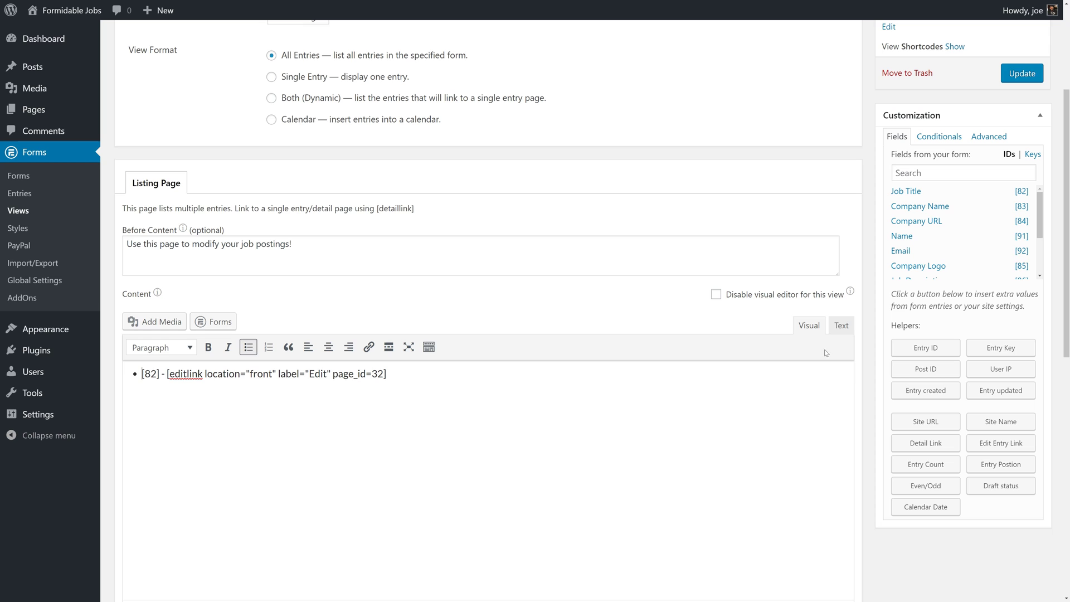
left_click(1019, 77)
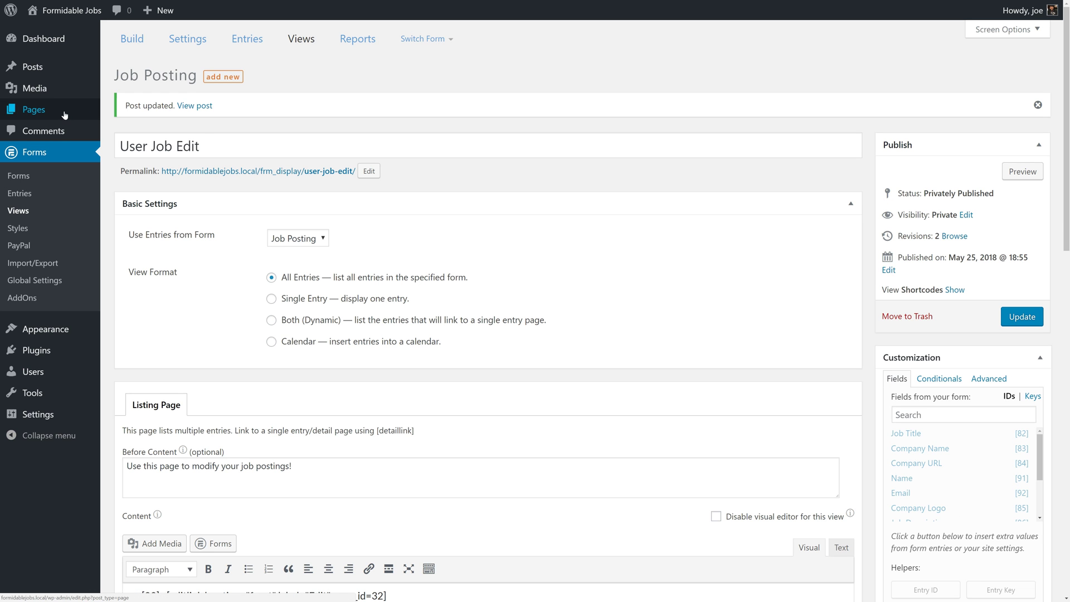
- Preview the Edit Job Postings page from the Pages list and check its intro sentence
left_click(65, 114)
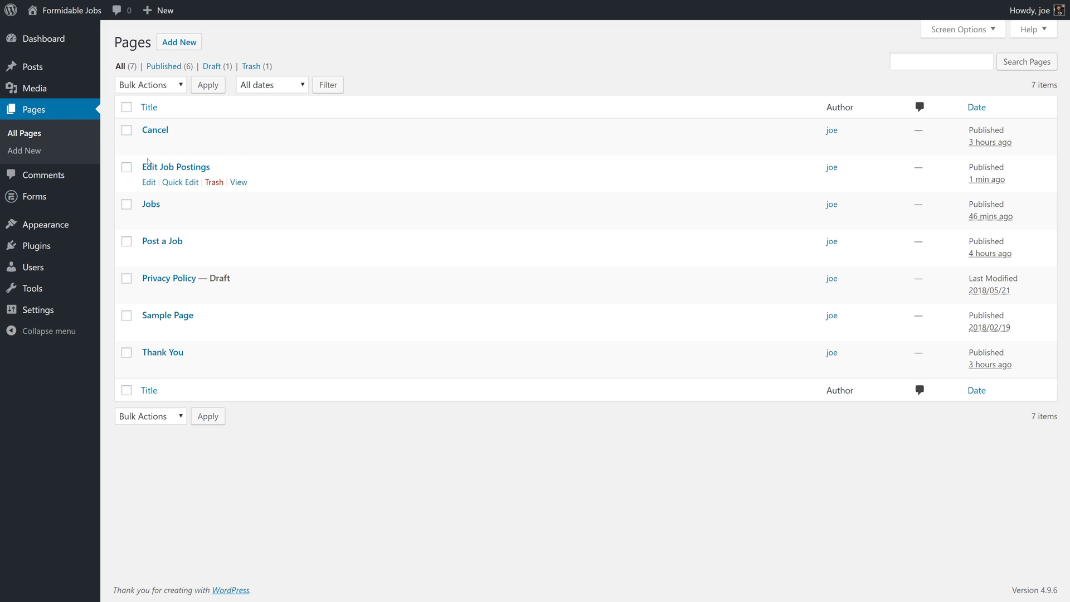
left_click(238, 182)
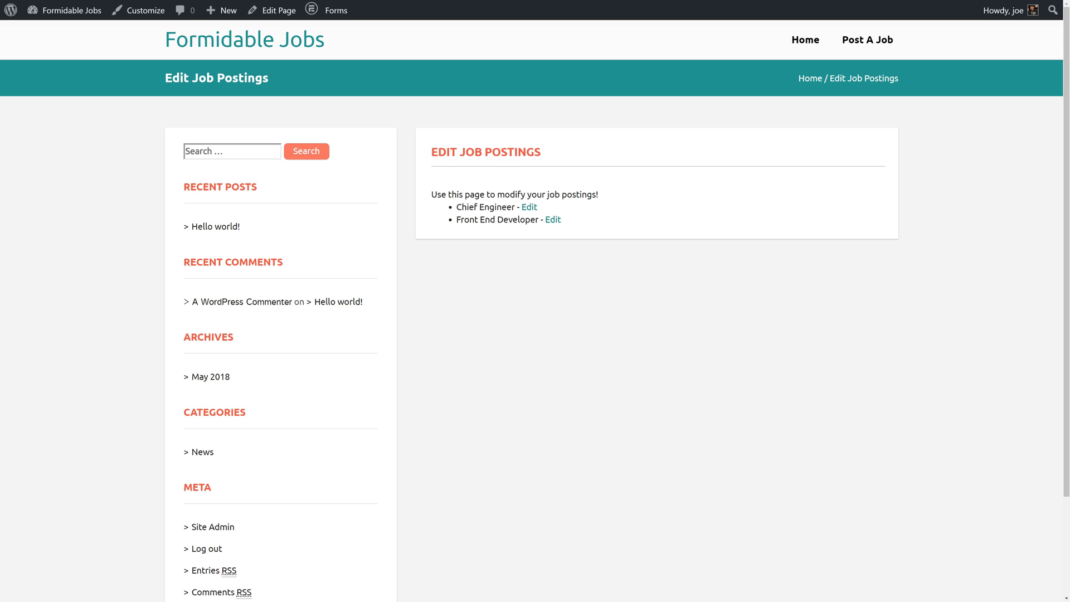
left_click_drag(432, 194, 600, 192)
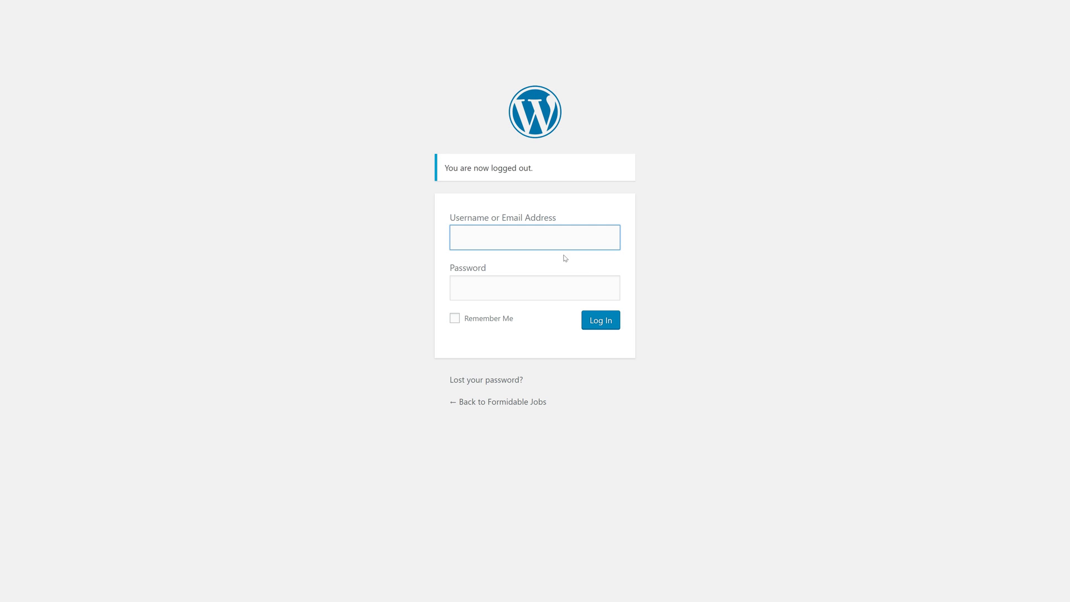
- Sign in as a different user by entering their username and password
type("erin")
key("Tab")
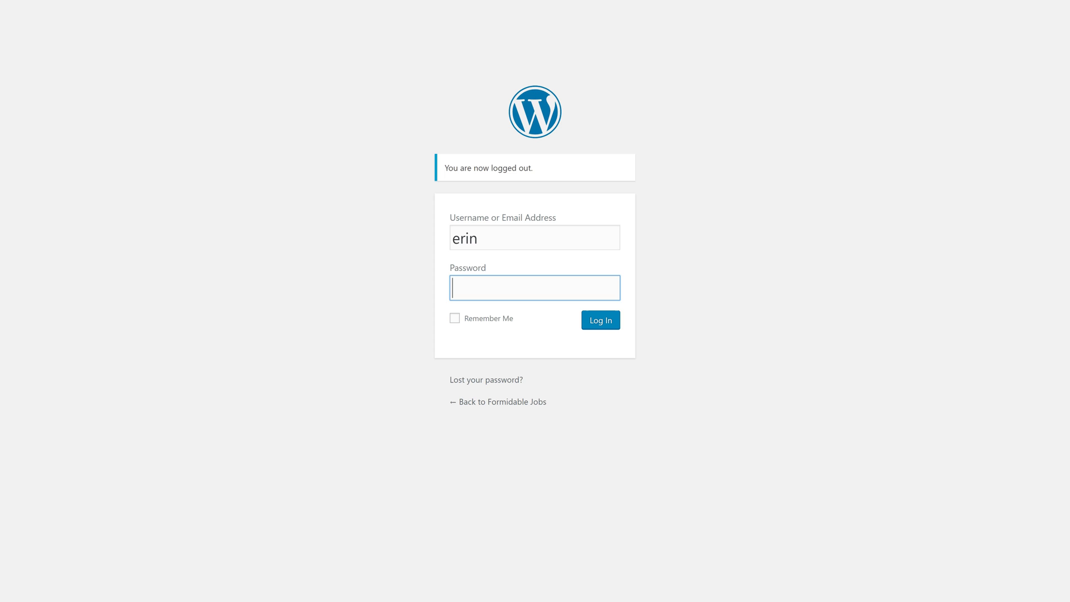
type("••••••••")
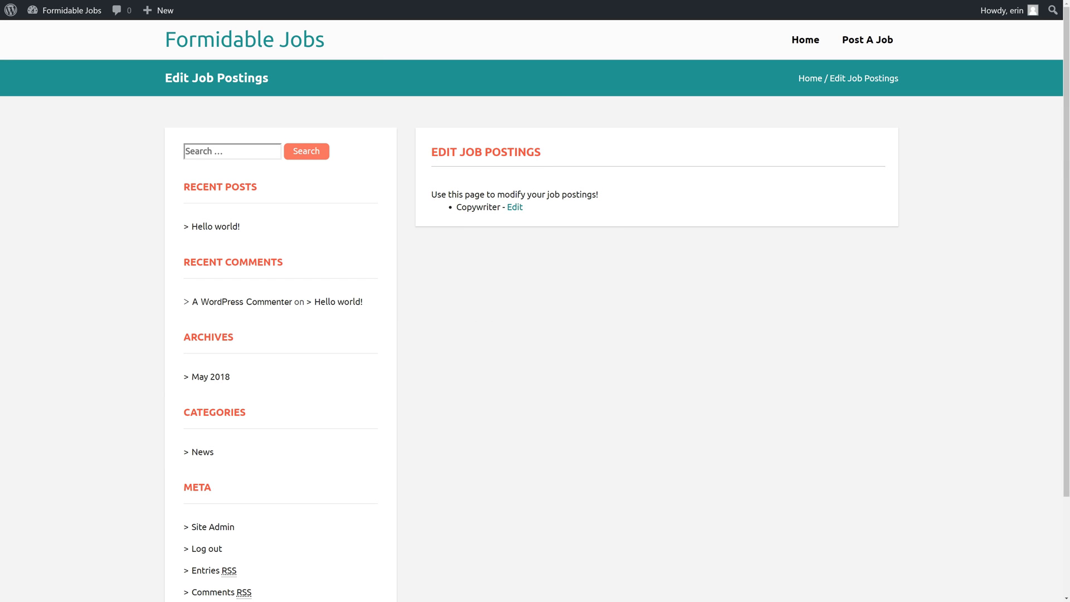
- Edit the Copywriter job, replacing location New York, NY with Cupertino, CA, and submit the update
left_click(515, 208)
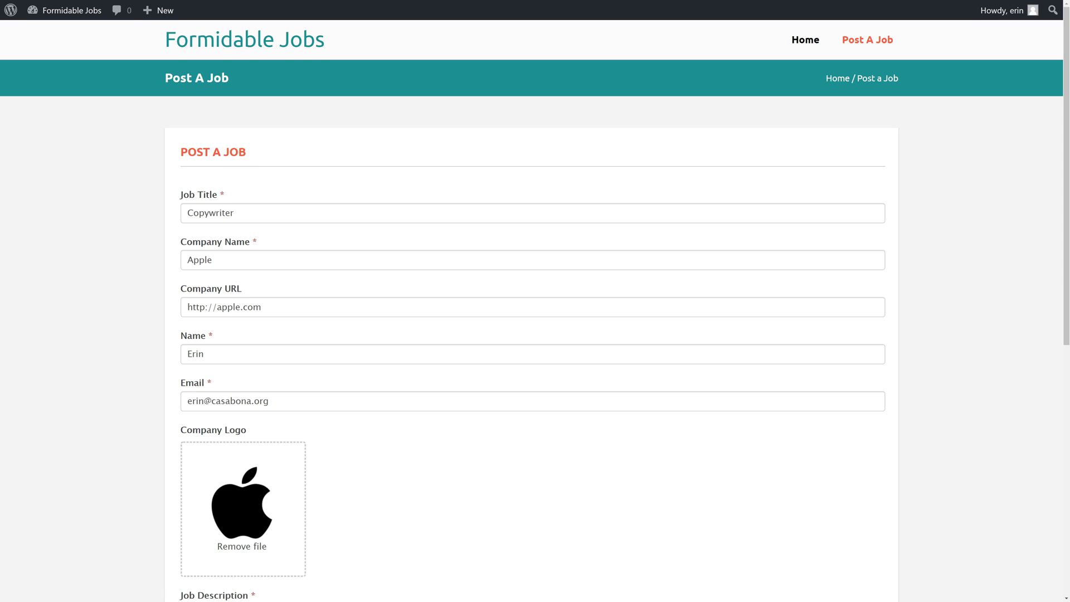
scroll(226, 195, "down", 2)
scroll(268, 309, "down", 6)
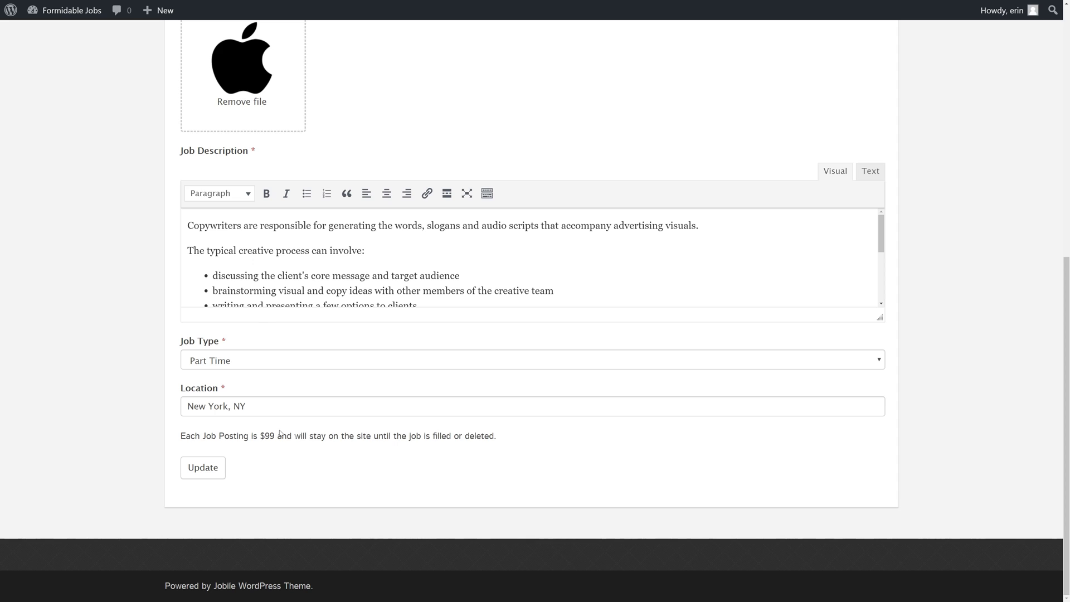
left_click_drag(246, 406, 181, 407)
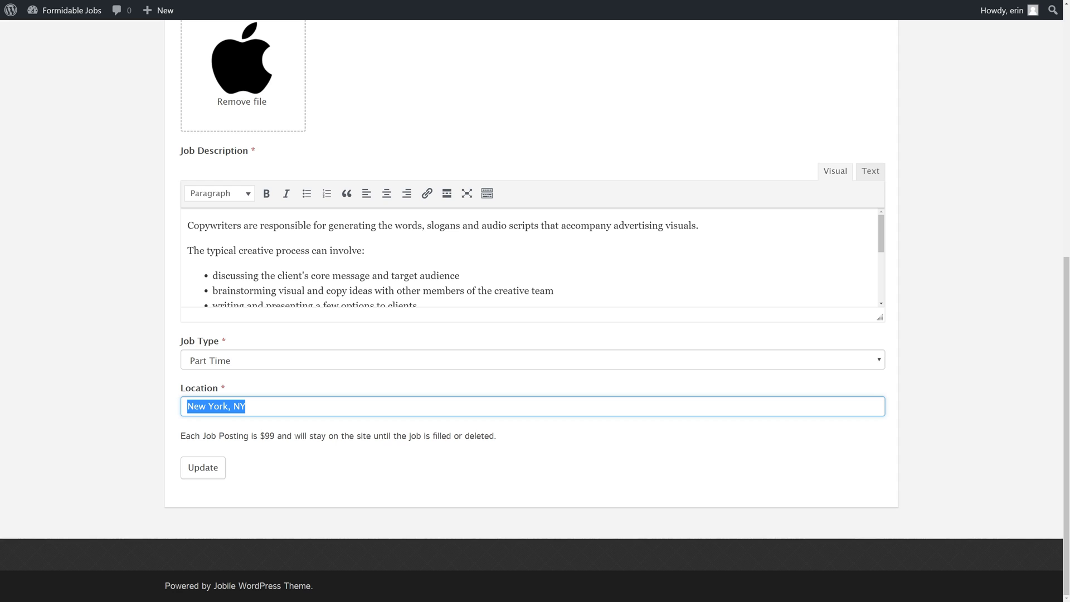
key("BackSpace")
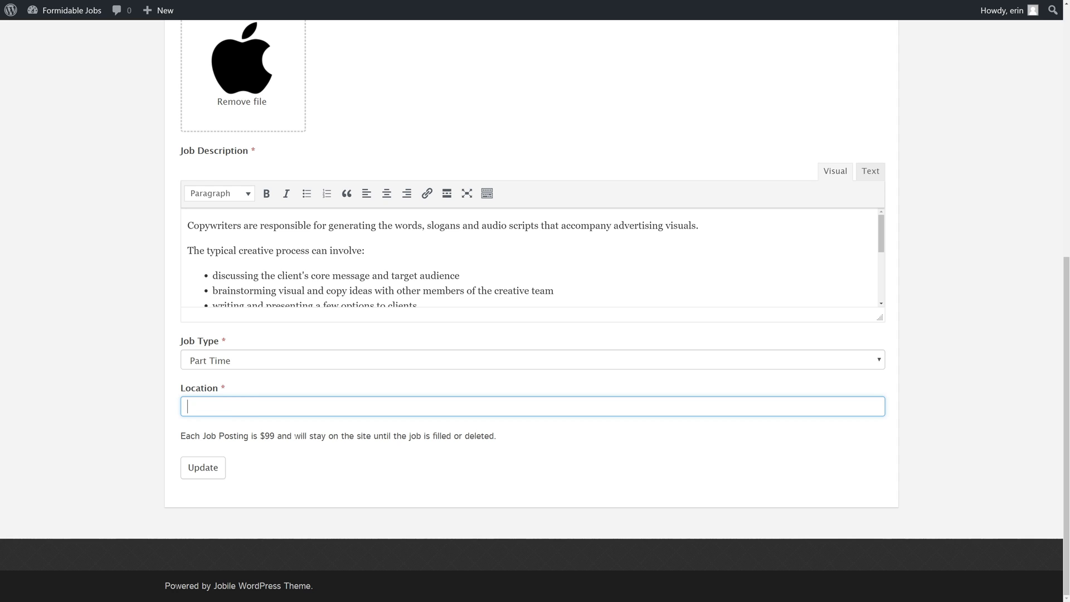
type("Cupertino, CA")
left_click(213, 476)
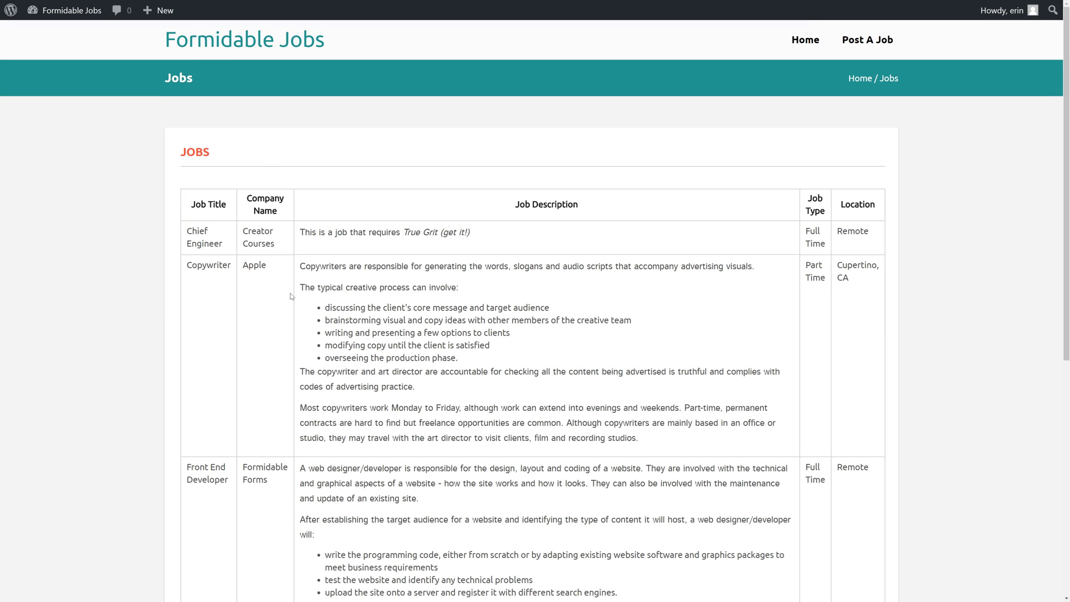
left_click_drag(867, 286, 836, 264)
left_click(852, 280)
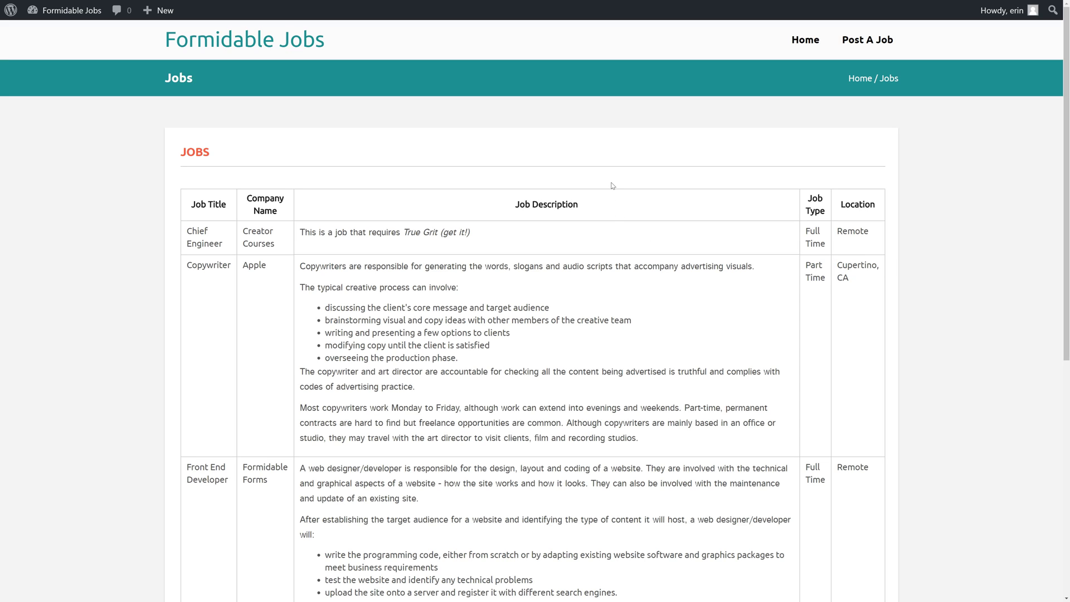